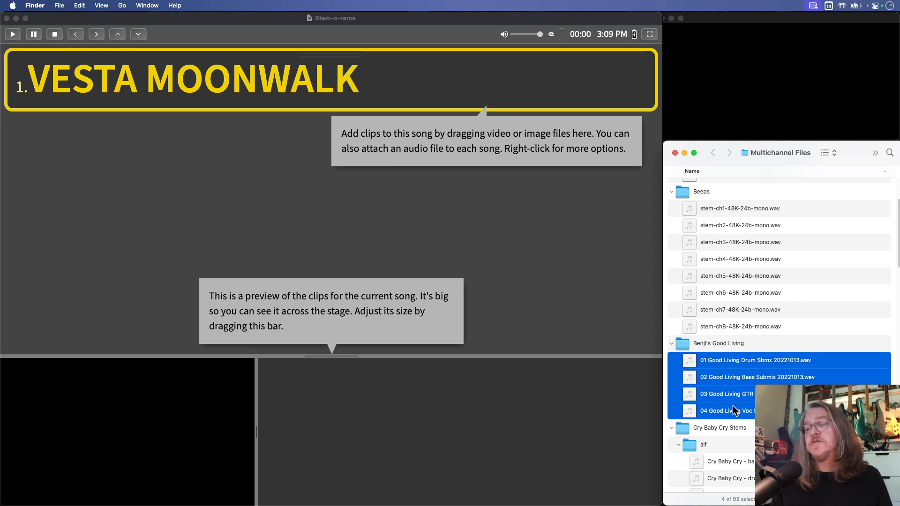
# Attach the four Good Living stem files to Vesta Moonwalk, combining them as Lossy audio, and decline the placeholder clip.
pyautogui.moveTo(688, 361); pyautogui.dragTo(454, 68)
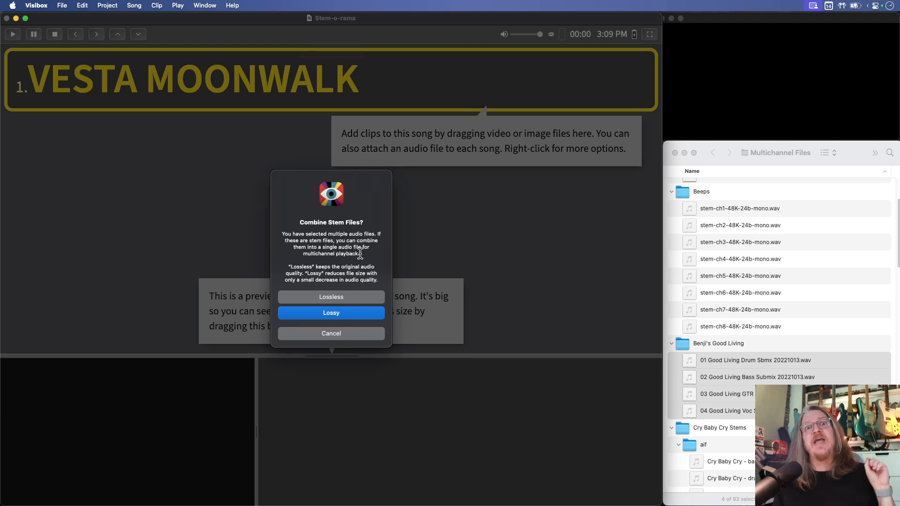
pyautogui.click(346, 315)
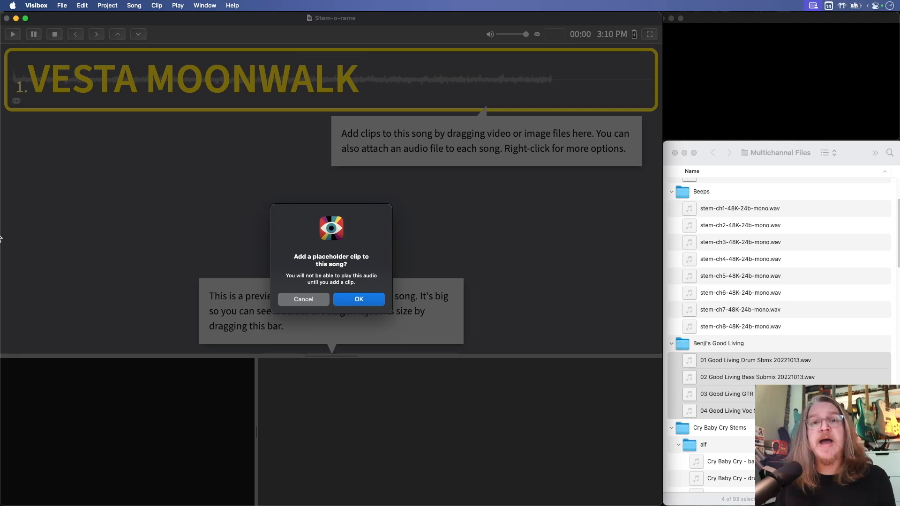
pyautogui.click(309, 302)
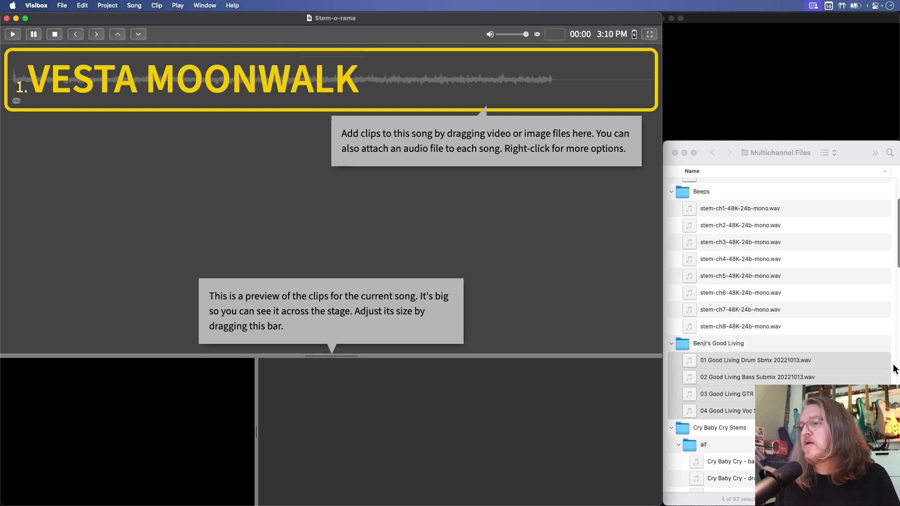
# Preview Visibox-Boston-Pack-Green-St-Garage-front.mp4 and add it as a clip to the Vesta Moonwalk song.
pyautogui.scroll(-15, 848, 364)
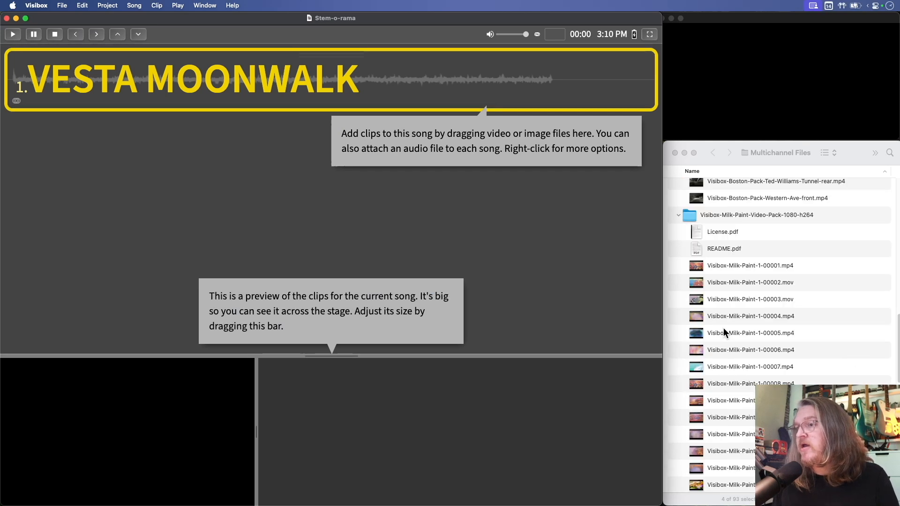
pyautogui.click(719, 281)
pyautogui.scroll(3, 778, 257)
pyautogui.scroll(1, 777, 254)
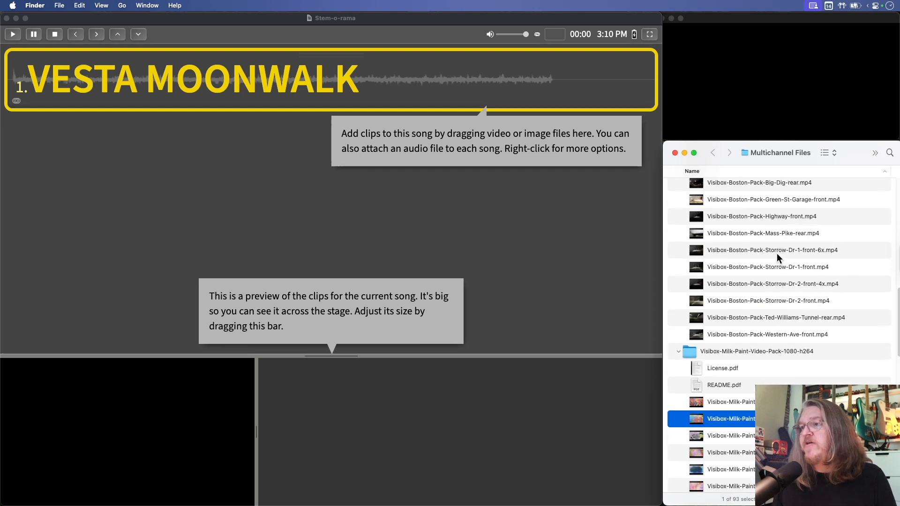
pyautogui.click(716, 200)
pyautogui.press('space')
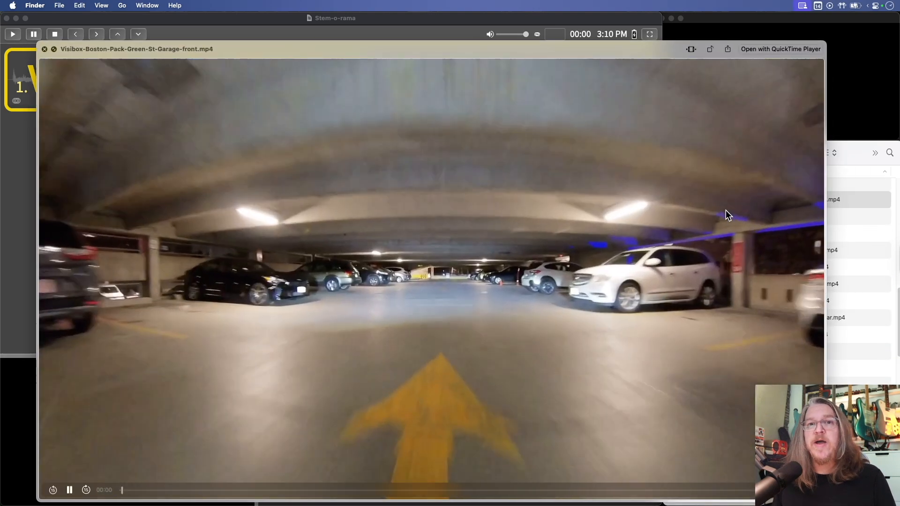
pyautogui.press('space')
pyautogui.moveTo(697, 203); pyautogui.dragTo(538, 78)
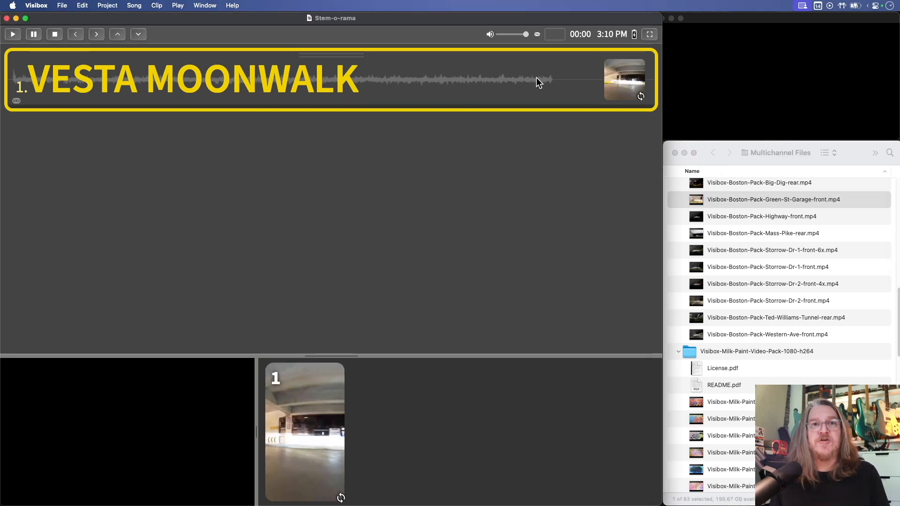
pyautogui.moveTo(613, 67)
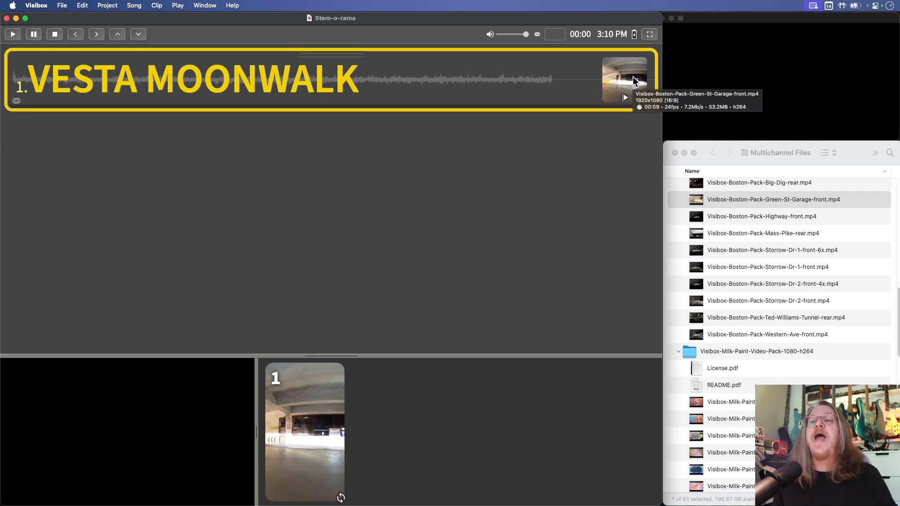
# Try playing the garage clip's song with the audio imaging set to Stereo and to Mono.
pyautogui.click(536, 34)
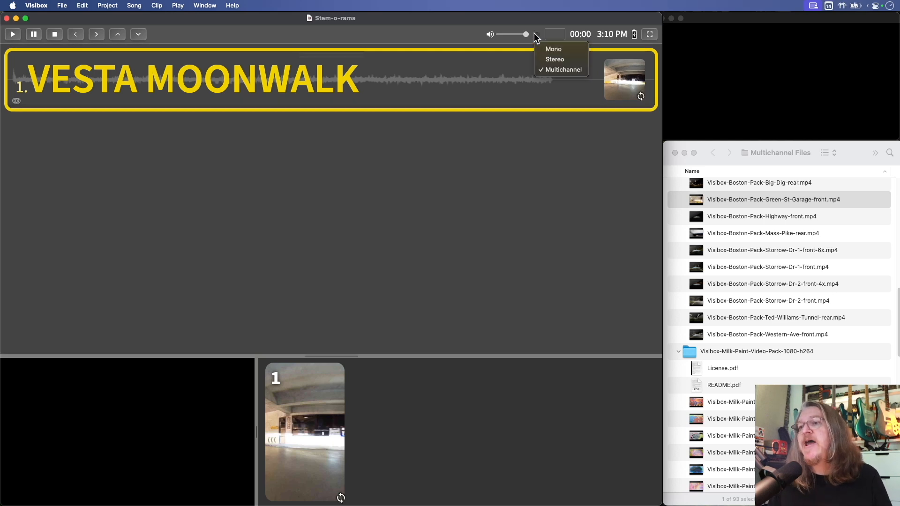
pyautogui.click(541, 59)
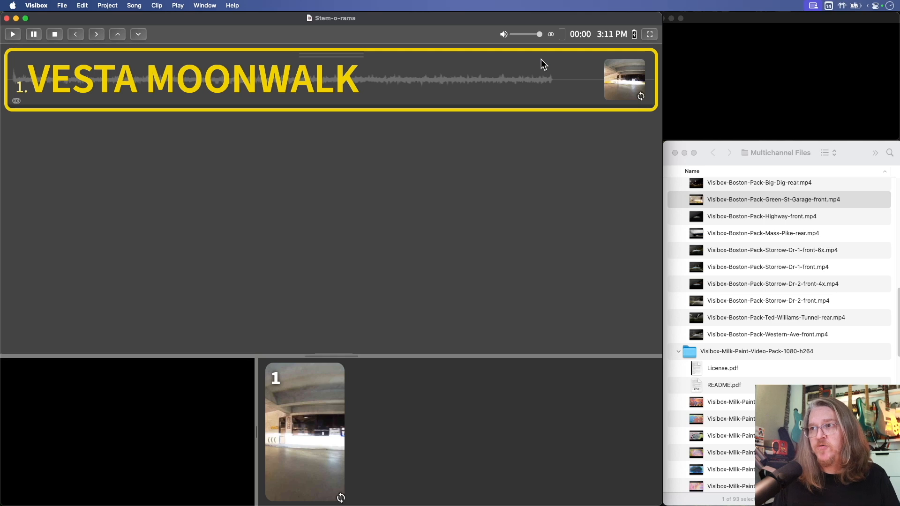
pyautogui.click(617, 74)
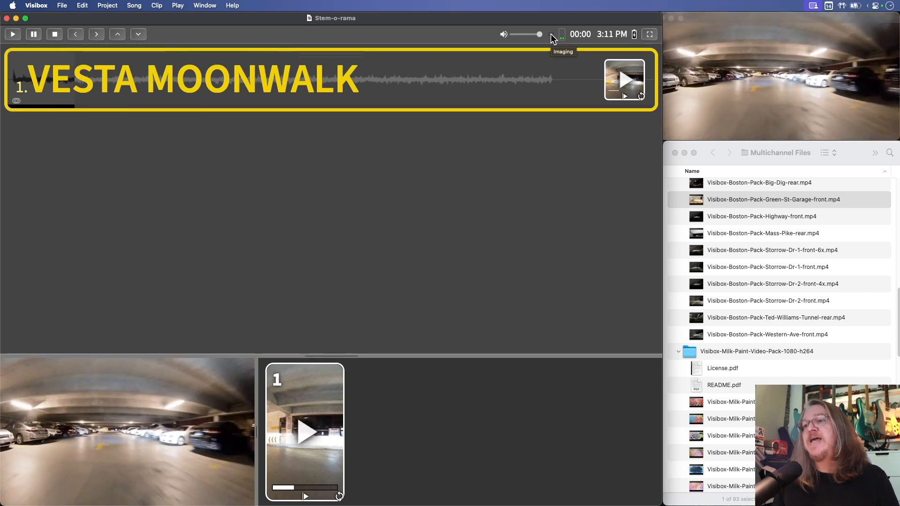
pyautogui.click(552, 38)
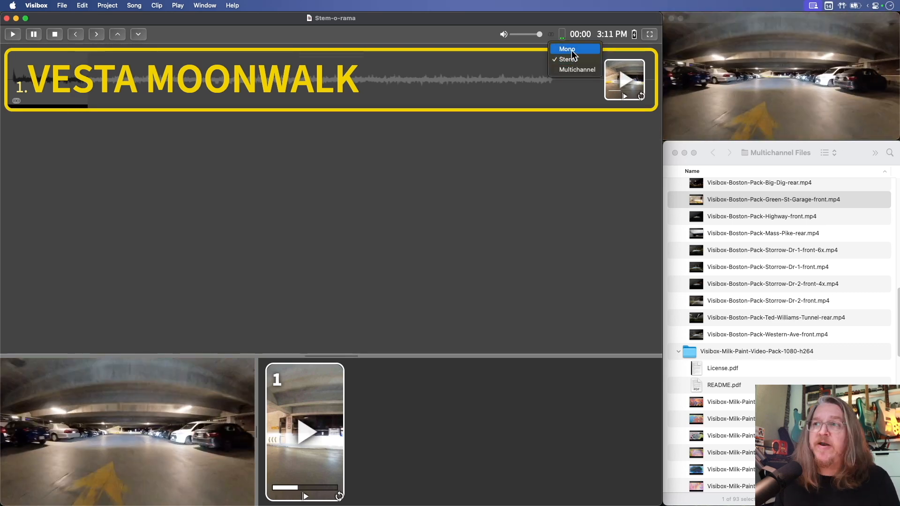
pyautogui.click(571, 50)
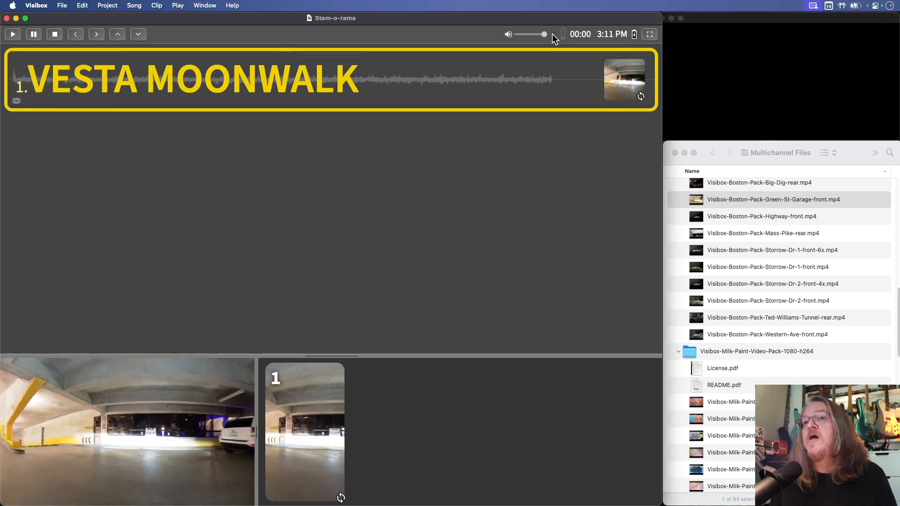
# Set the audio imaging to Multichannel, play the garage clip in Vesta Moonwalk, and stop playback.
pyautogui.click(554, 34)
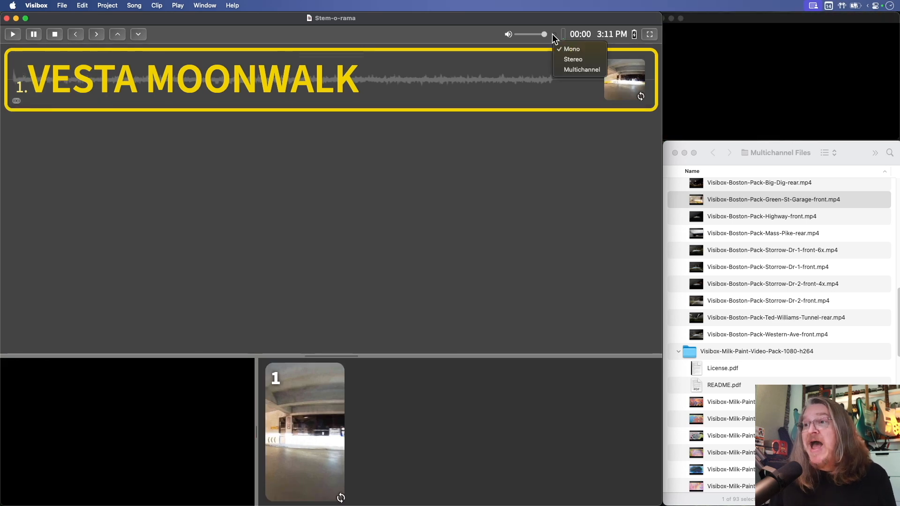
pyautogui.click(570, 71)
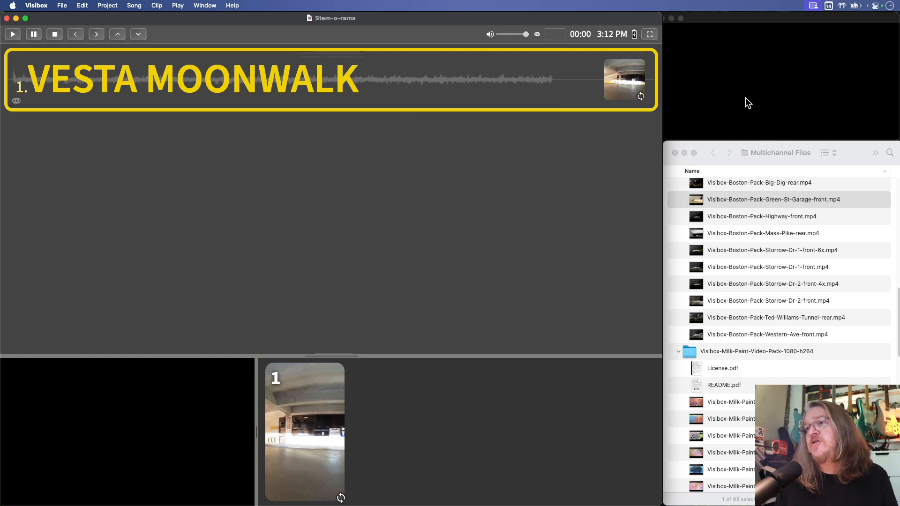
pyautogui.click(613, 75)
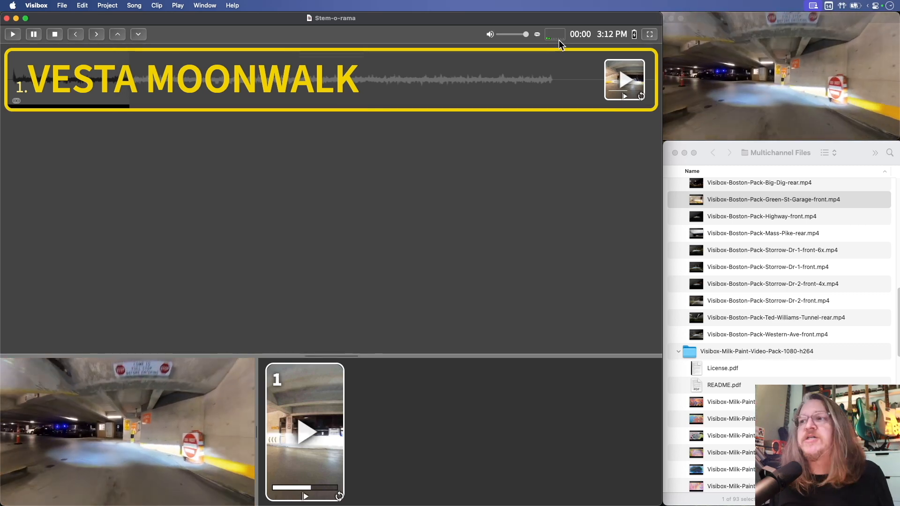
pyautogui.press('Escape')
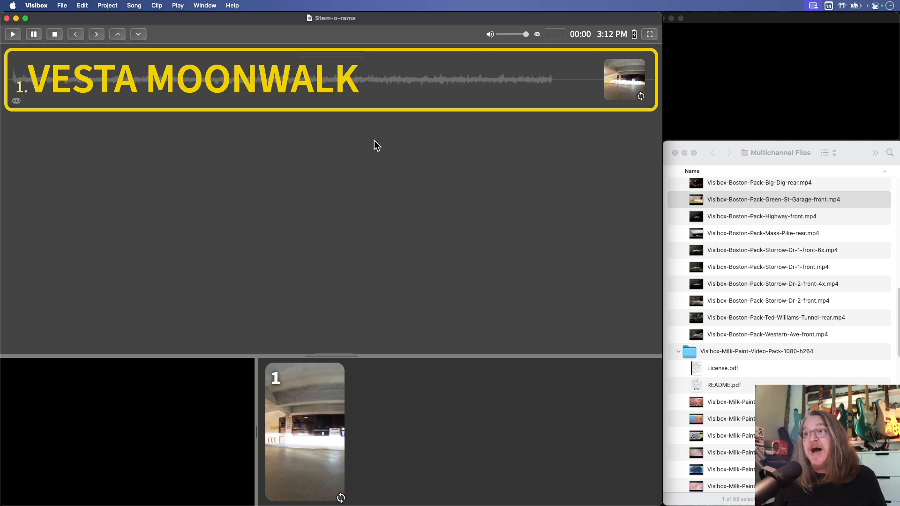
# Add a new song below Vesta Moonwalk, accepting its suggested title.
pyautogui.rightClick(358, 189)
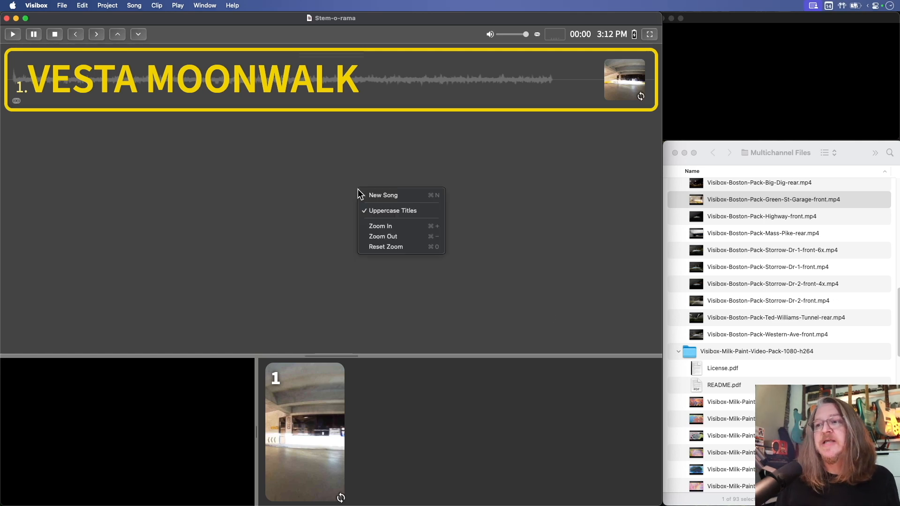
pyautogui.click(383, 193)
pyautogui.press('Return')
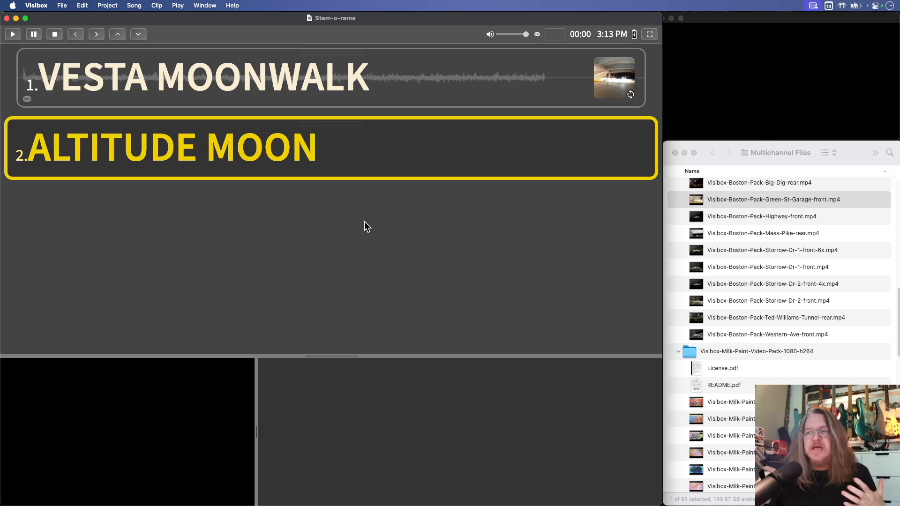
# Copy the Click, Drums, Bass and Guitars stem files, 01 to 04, from the Friction Stems folder.
pyautogui.scroll(15, 802, 277)
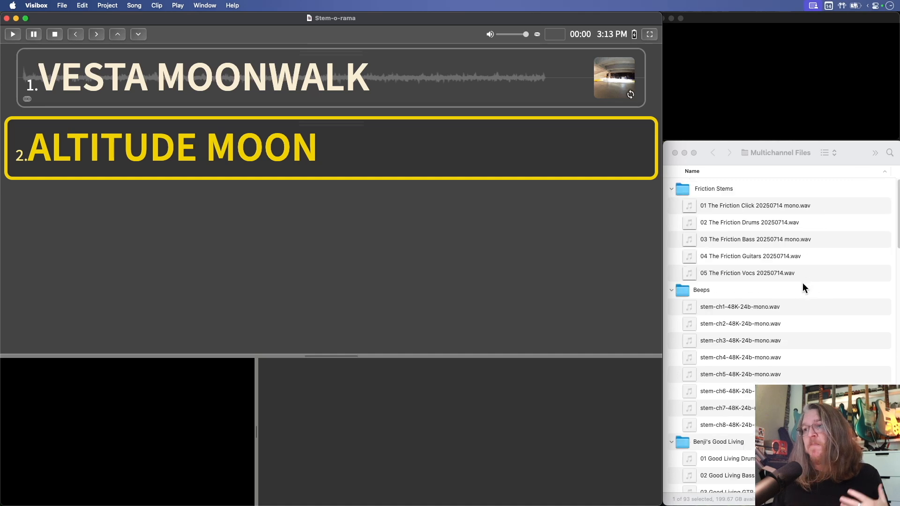
pyautogui.scroll(-3, 773, 310)
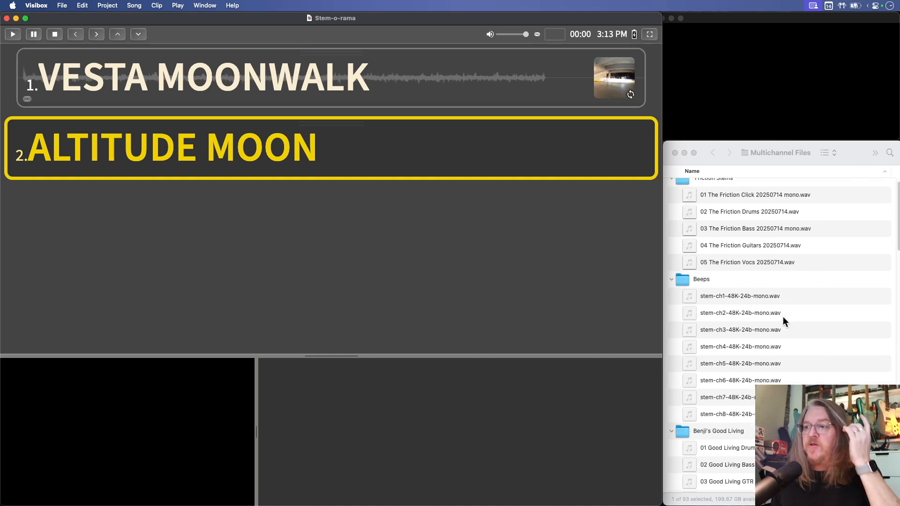
pyautogui.scroll(5, 783, 318)
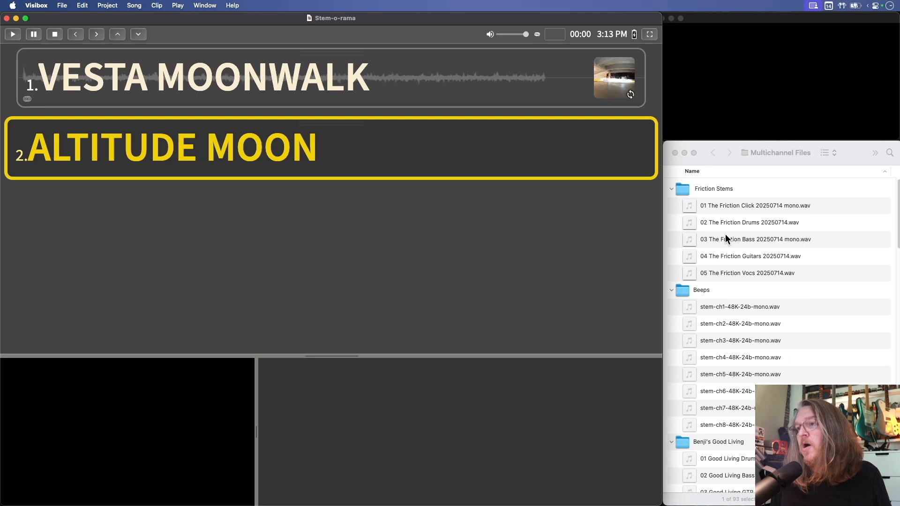
pyautogui.click(689, 205)
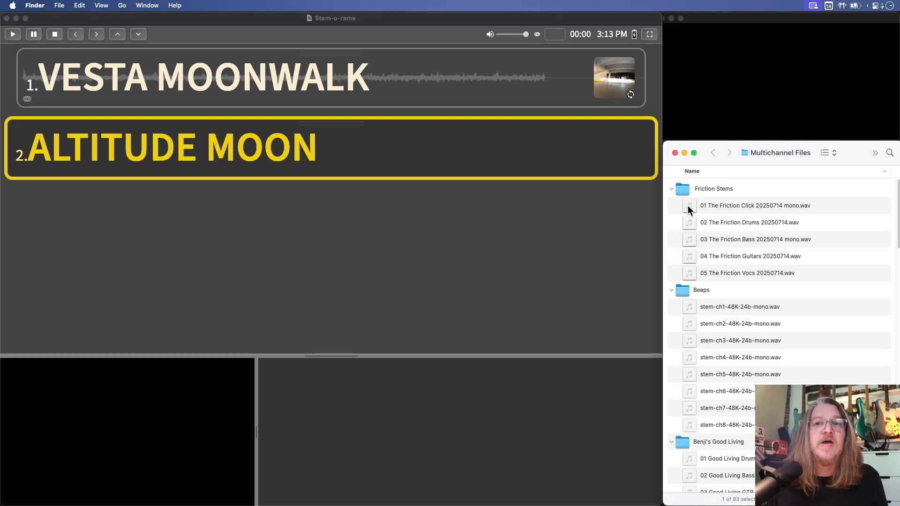
pyautogui.click(699, 208)
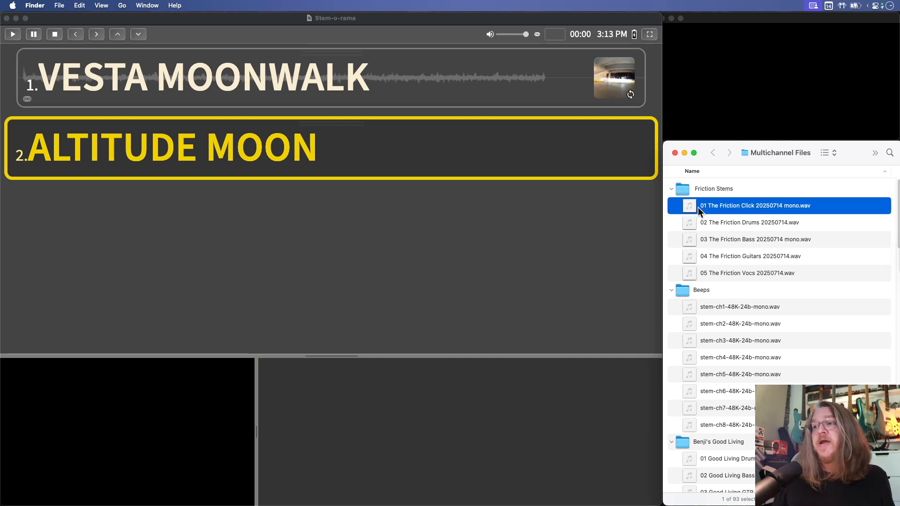
pyautogui.click(730, 225)
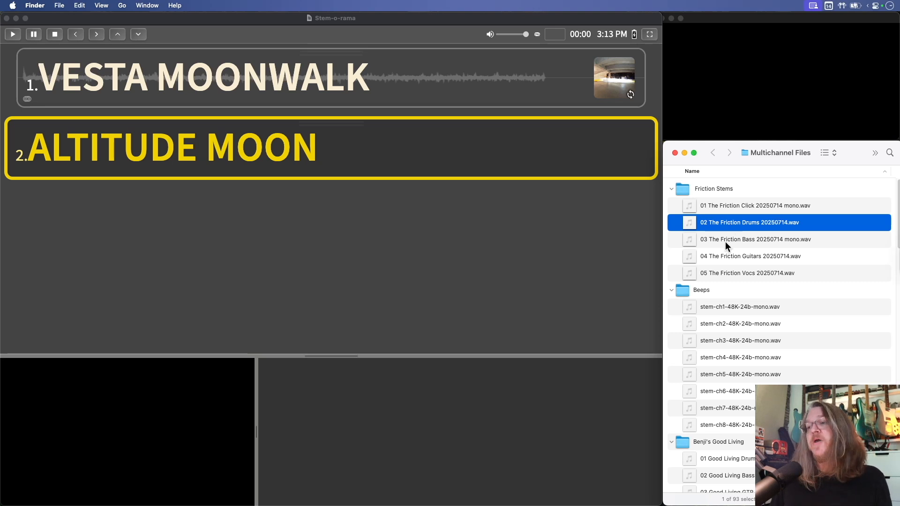
pyautogui.click(725, 241)
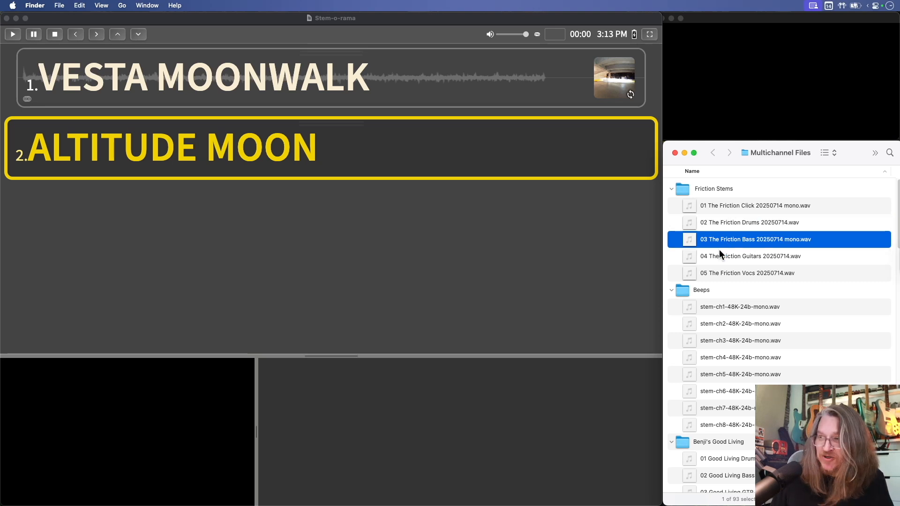
pyautogui.click(722, 258)
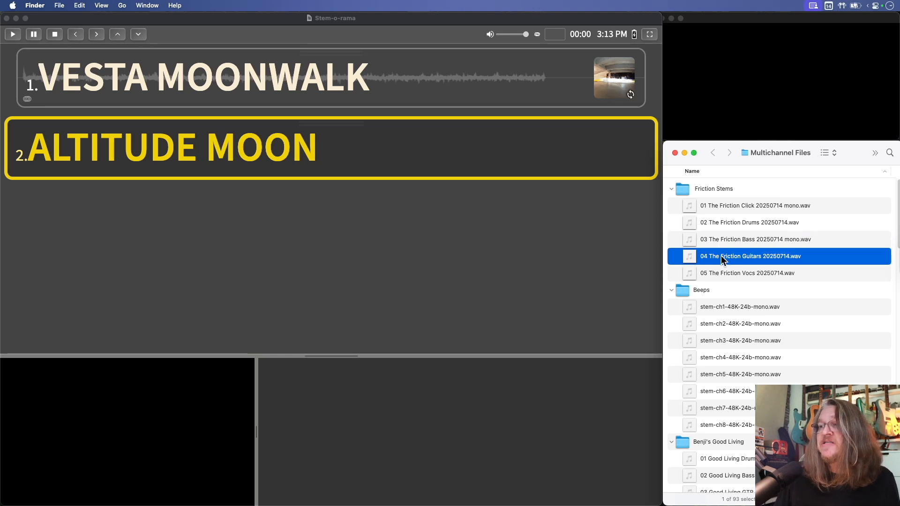
pyautogui.keyDown('shift'); pyautogui.click(707, 202); pyautogui.keyUp('shift')
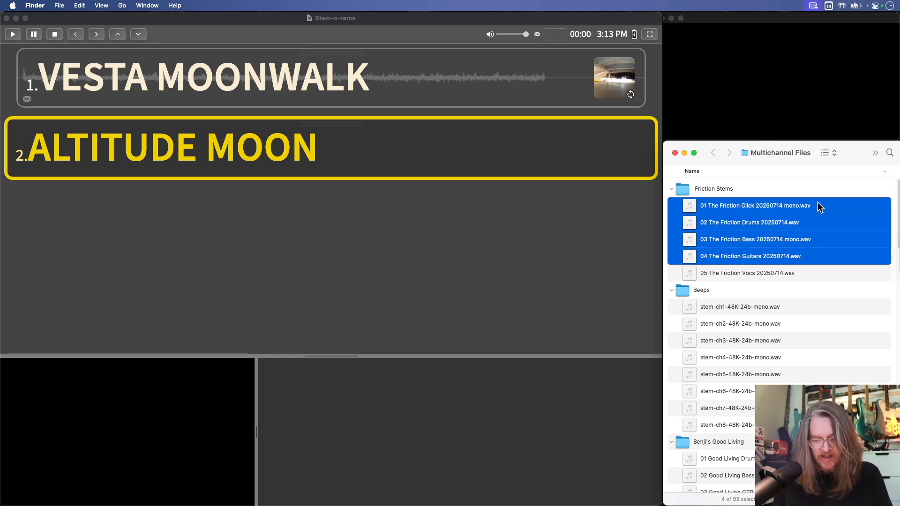
pyautogui.rightClick(763, 207)
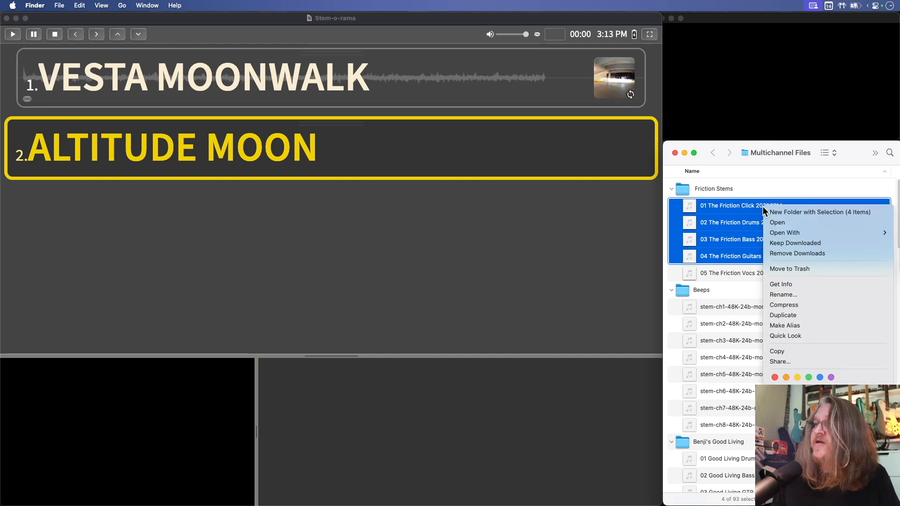
pyautogui.click(789, 350)
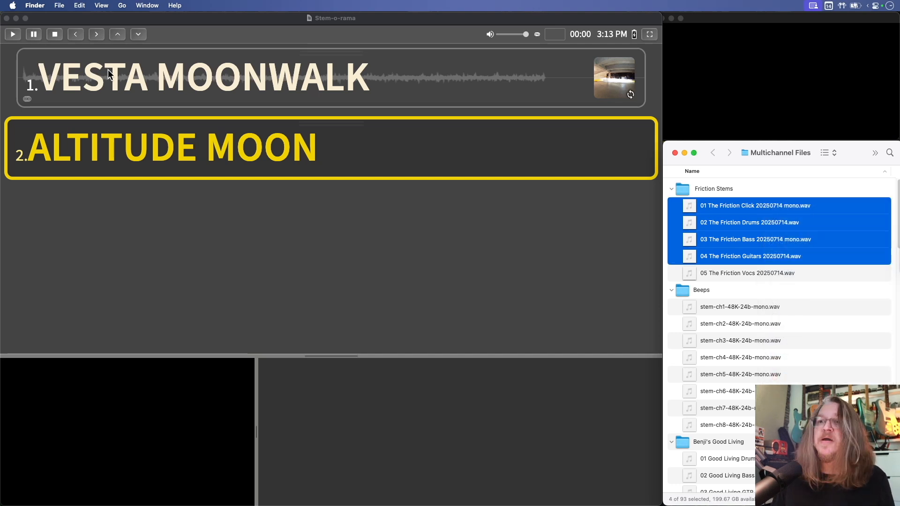
# Paste the copied Friction stems into the Altitude Moon song and combine them as Lossless audio.
pyautogui.click(330, 156)
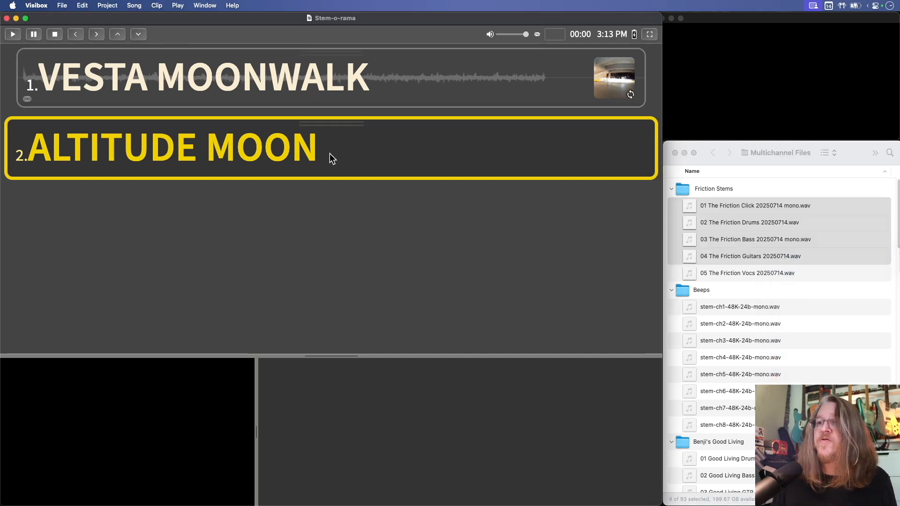
pyautogui.click(62, 6)
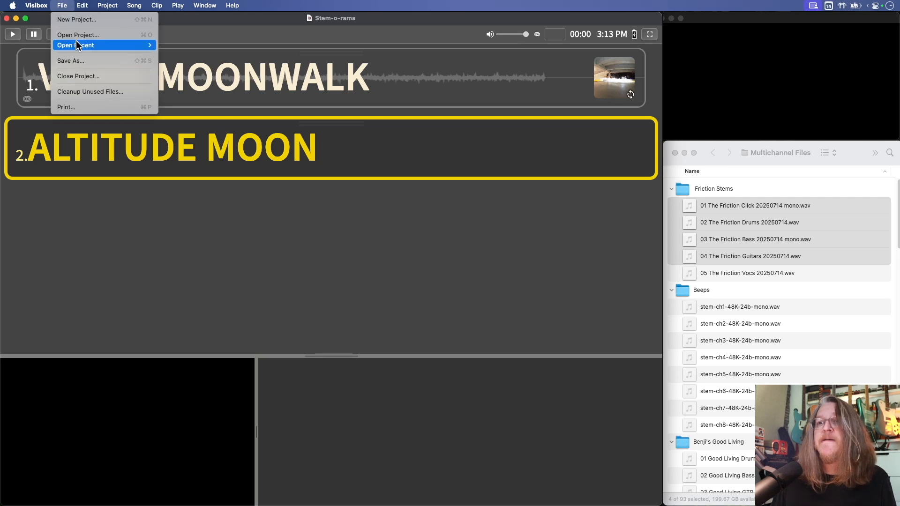
pyautogui.moveTo(88, 5)
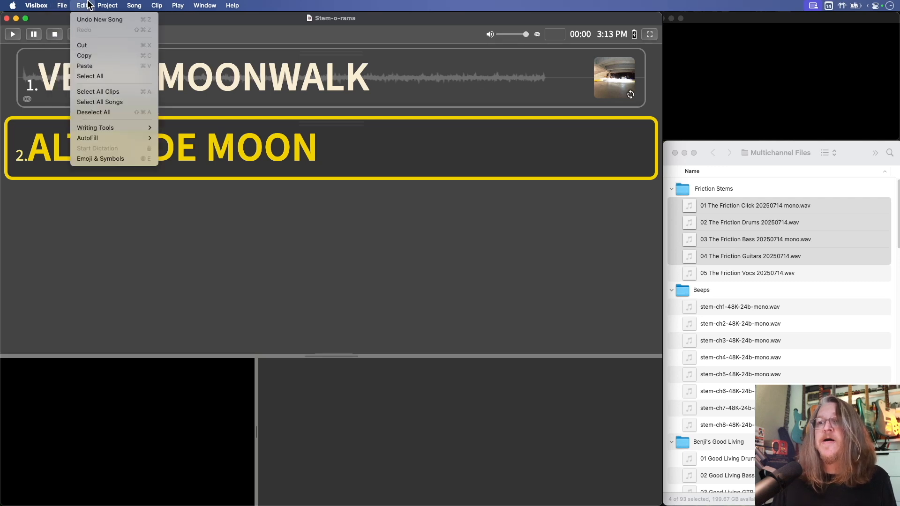
pyautogui.click(94, 65)
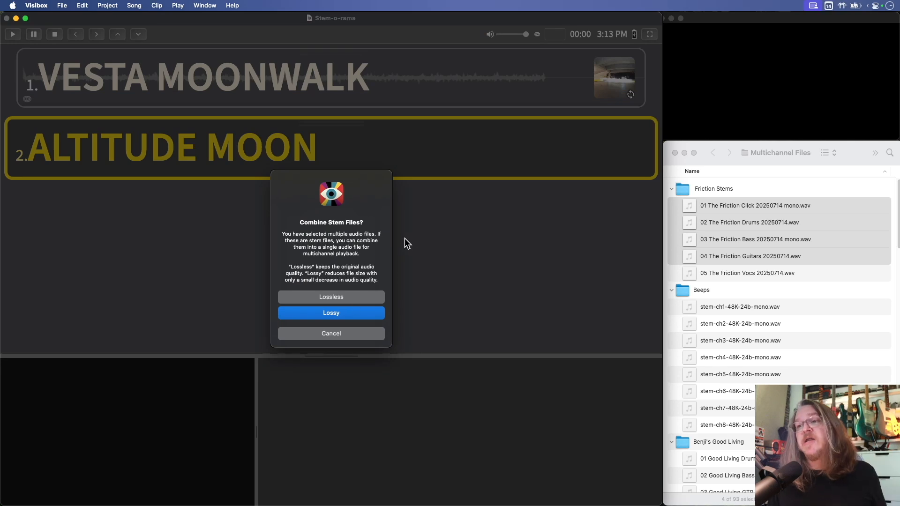
pyautogui.click(342, 293)
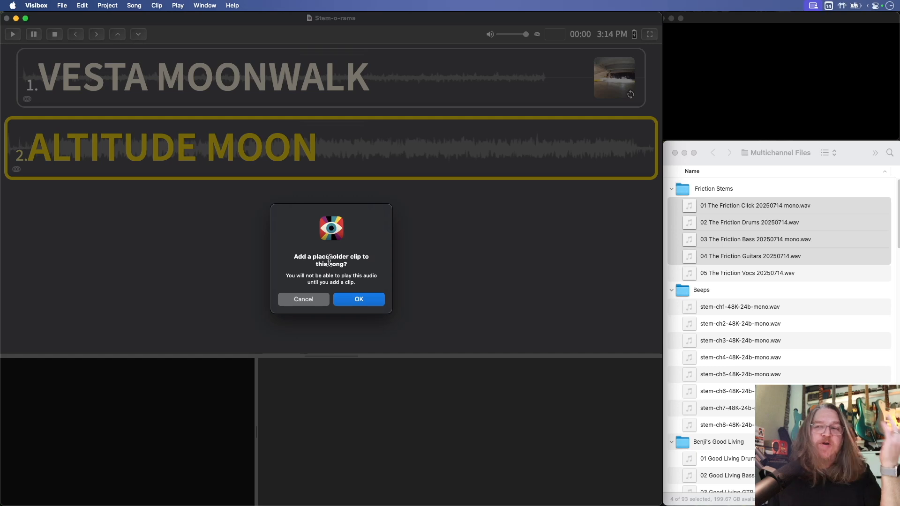
# Decline the placeholder clip and add Bumping-Color-Bubbles.mp4 from the Op-Art video pack to the Altitude Moon song.
pyautogui.click(304, 300)
pyautogui.scroll(-15, 734, 330)
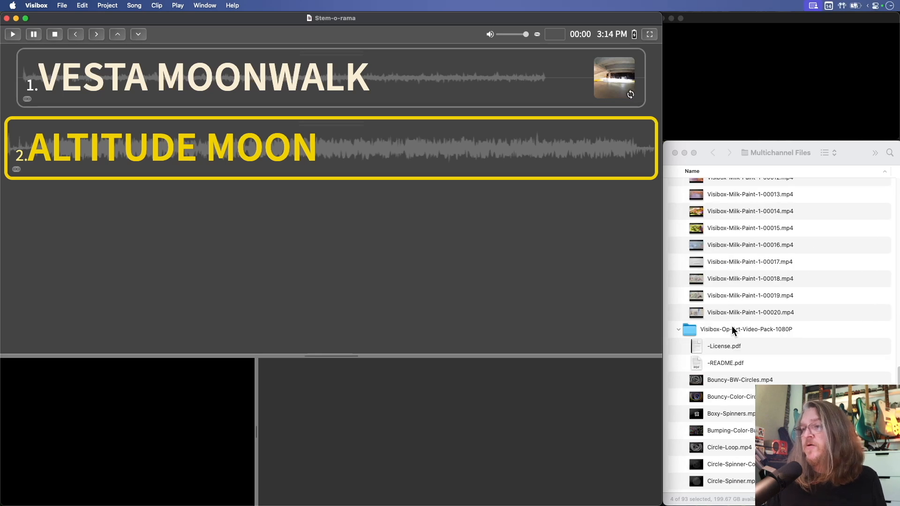
pyautogui.click(736, 431)
pyautogui.click(732, 429)
pyautogui.press('space')
pyautogui.press('space')
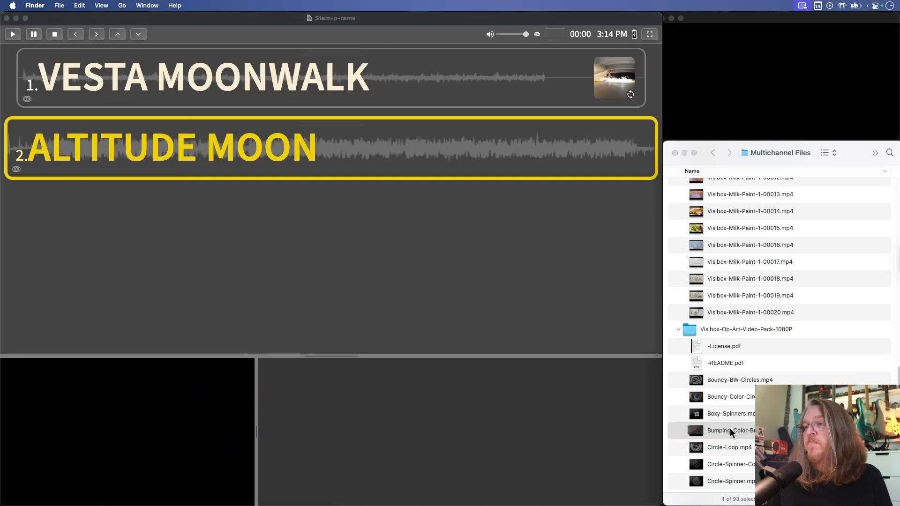
pyautogui.moveTo(700, 429); pyautogui.dragTo(595, 133)
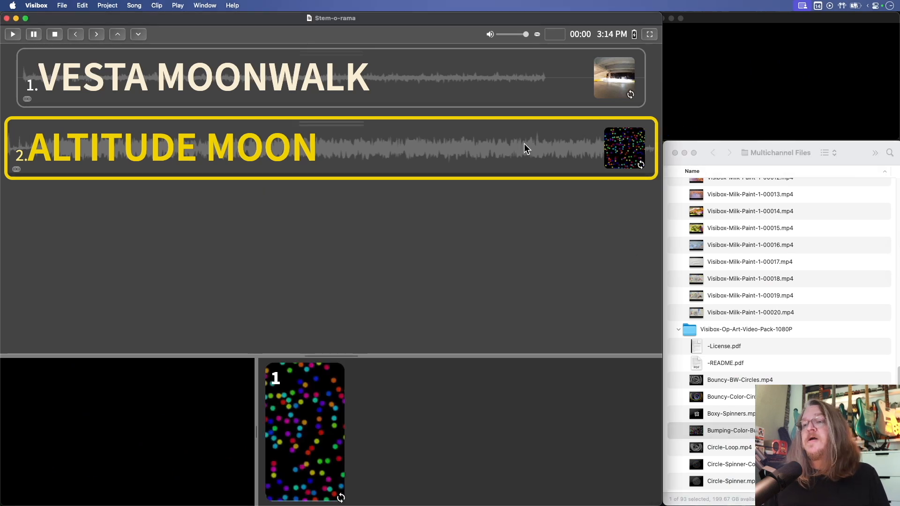
# Set the audio imaging to Mono, play the color bubbles clip in Altitude Moon, and stop playback.
pyautogui.click(537, 34)
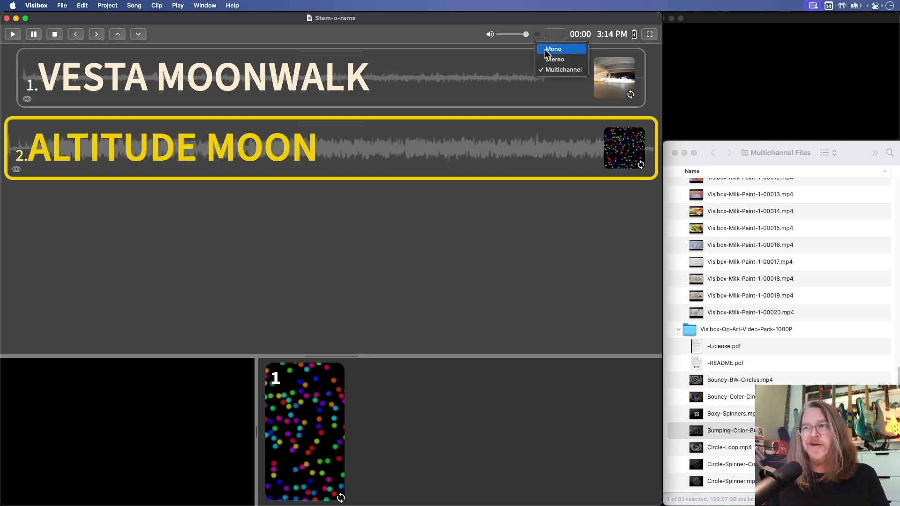
pyautogui.click(545, 49)
pyautogui.moveTo(616, 145)
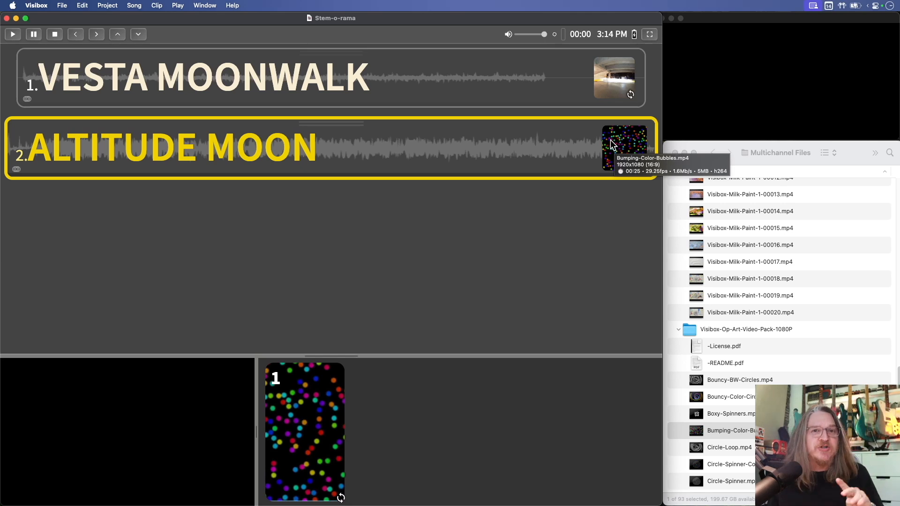
pyautogui.click(611, 144)
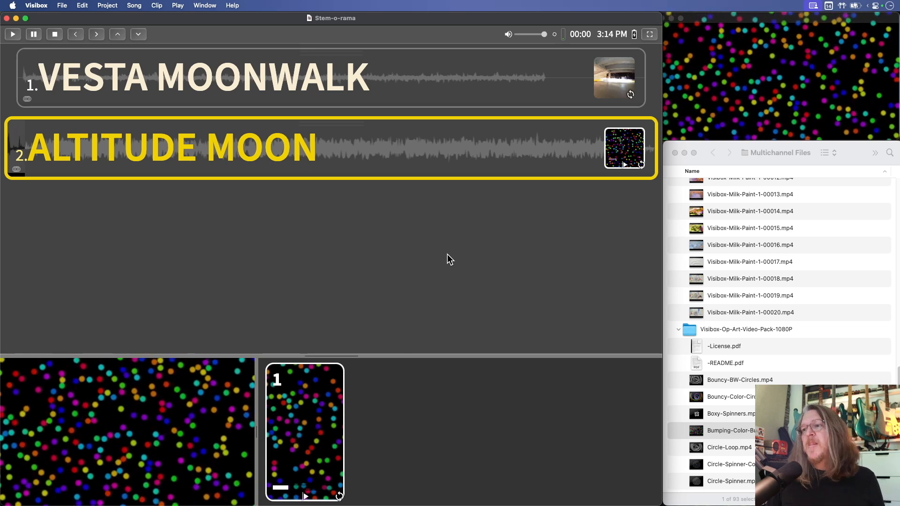
pyautogui.scroll(15, 747, 289)
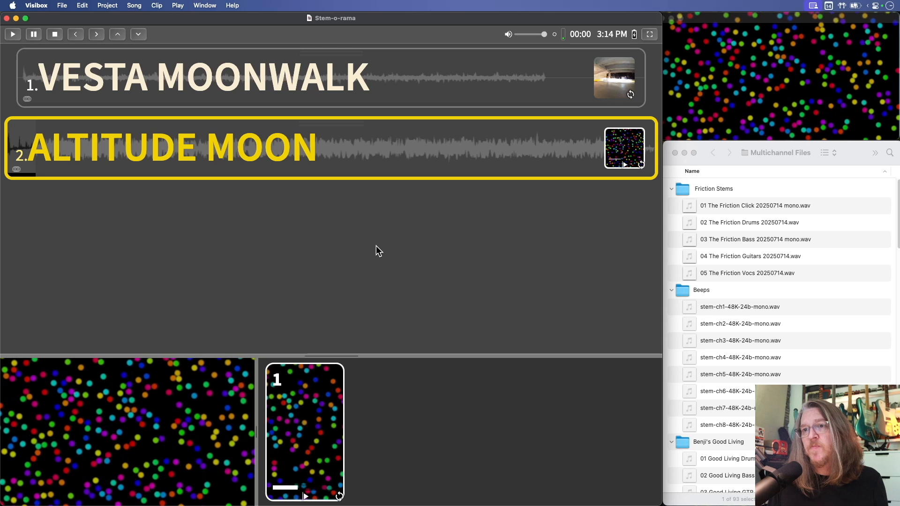
pyautogui.press('Escape')
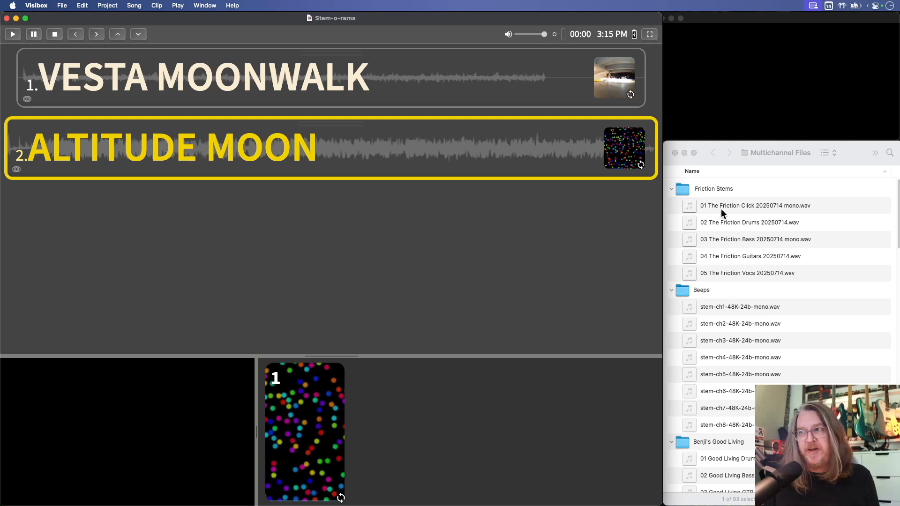
# Highlight the Friction Click, Drums, Bass and Guitars stem files, 01 to 04, one after another.
pyautogui.click(708, 205)
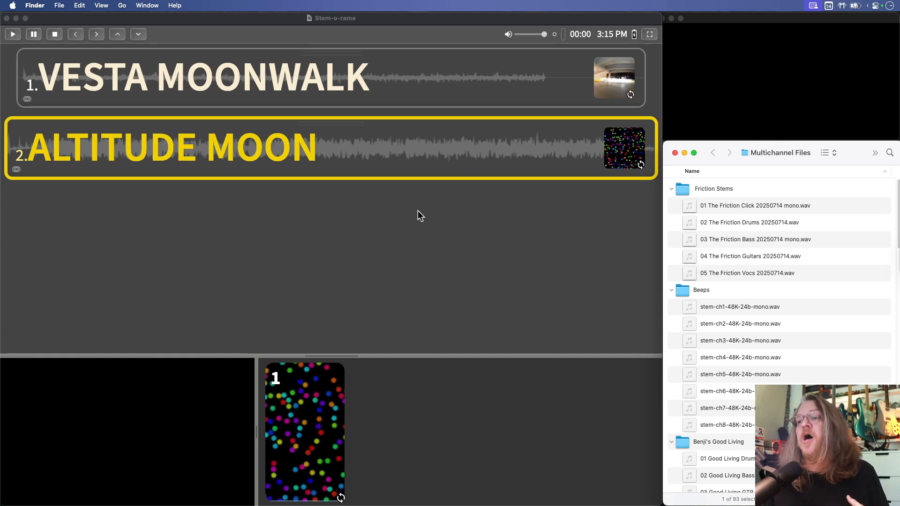
pyautogui.click(718, 203)
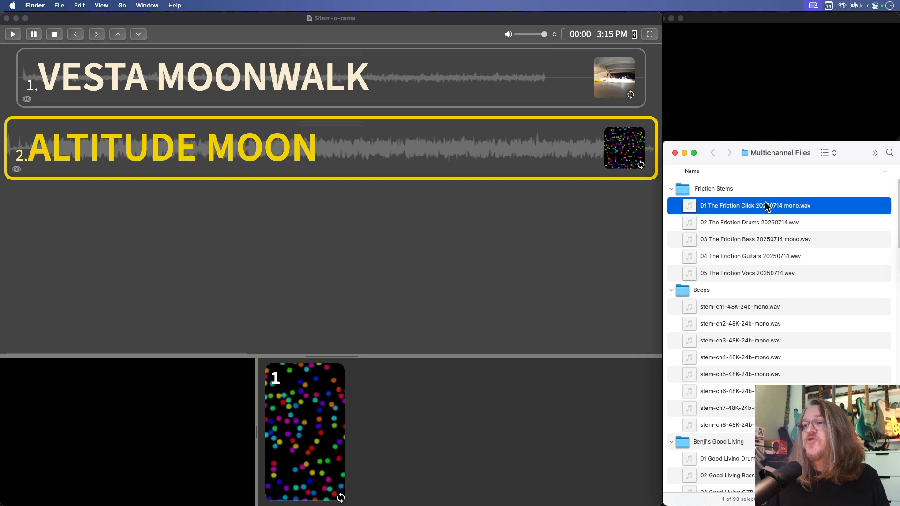
pyautogui.click(746, 223)
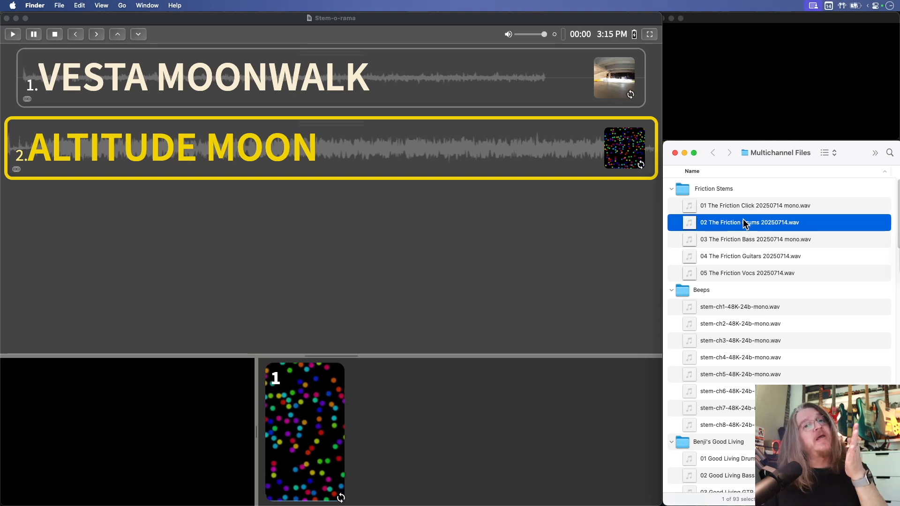
pyautogui.click(740, 240)
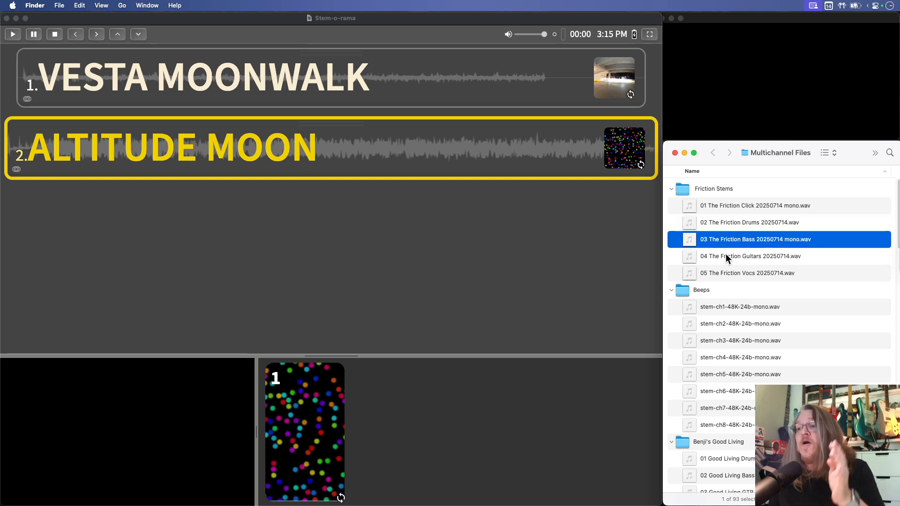
pyautogui.click(729, 258)
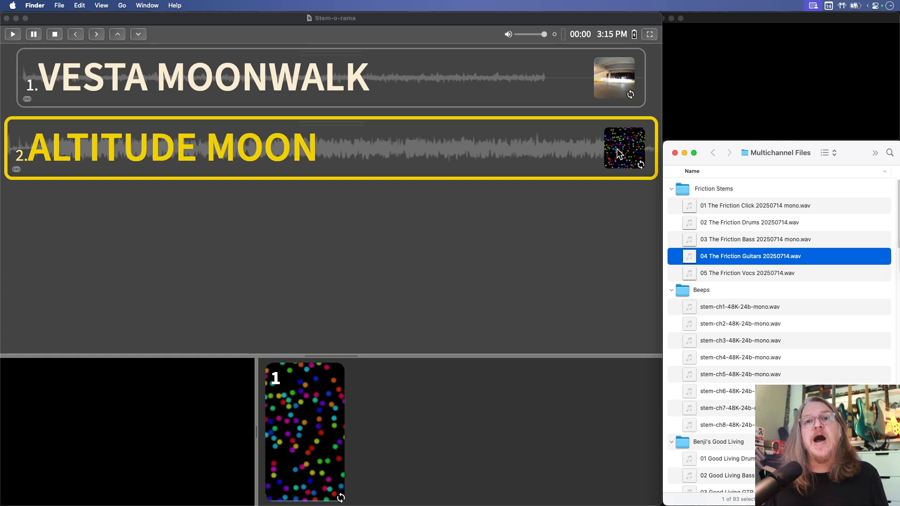
# Set the audio imaging to Stereo, play the color bubbles clip in Altitude Moon, and stop playback.
pyautogui.click(554, 36)
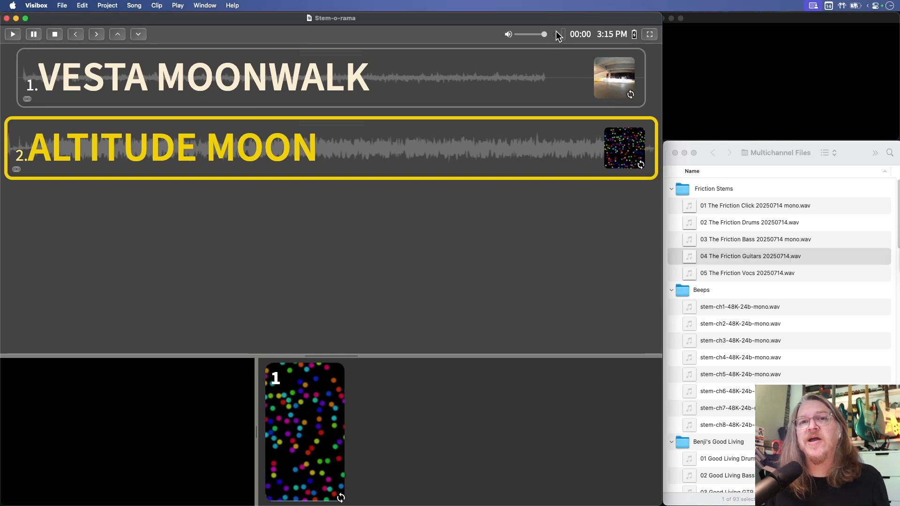
pyautogui.click(555, 35)
pyautogui.click(561, 57)
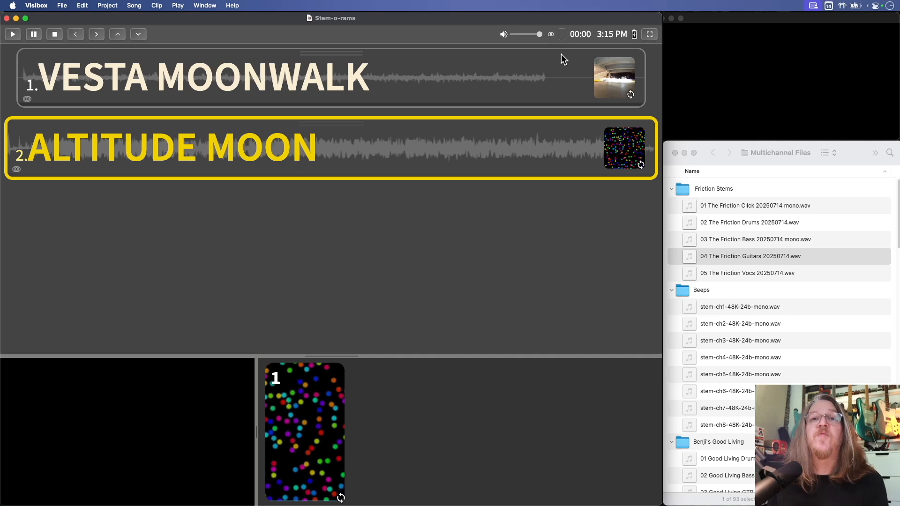
pyautogui.moveTo(624, 147)
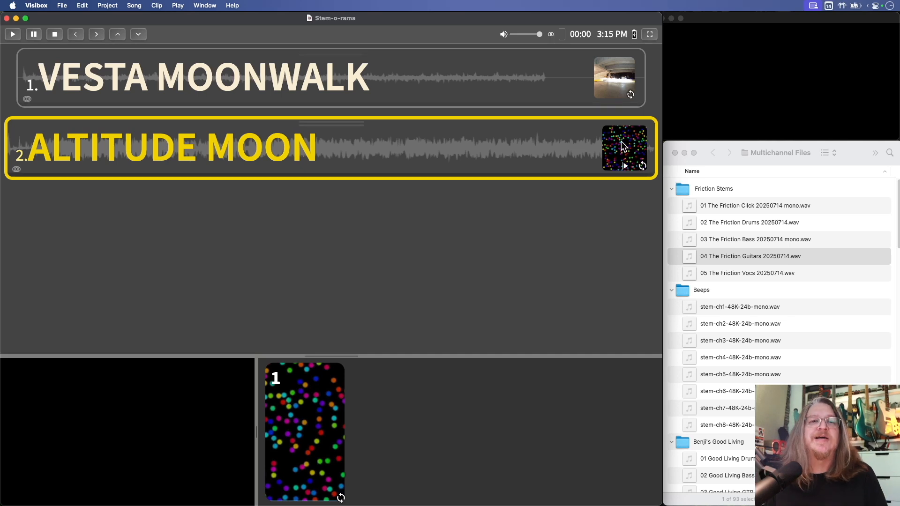
pyautogui.click(620, 142)
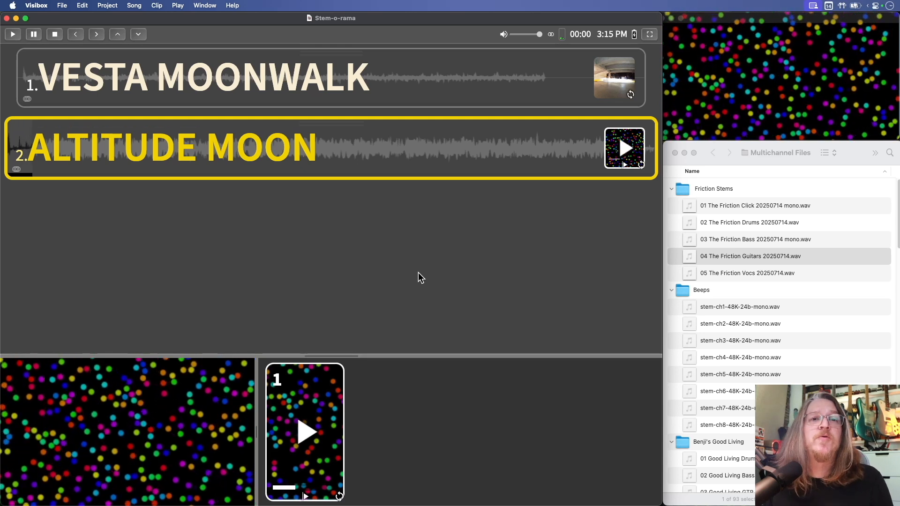
pyautogui.press('Escape')
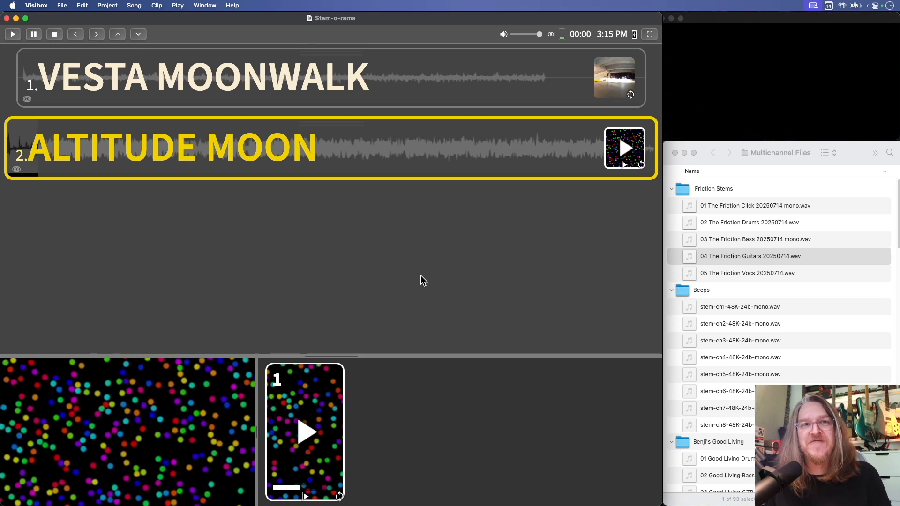
# Set the audio imaging back to Multichannel and play the color bubbles clip in Altitude Moon.
pyautogui.click(552, 35)
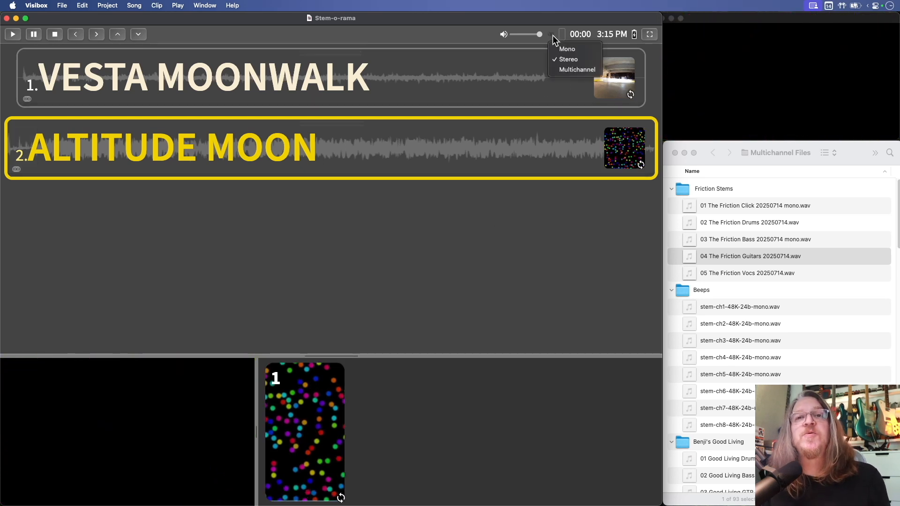
pyautogui.click(558, 71)
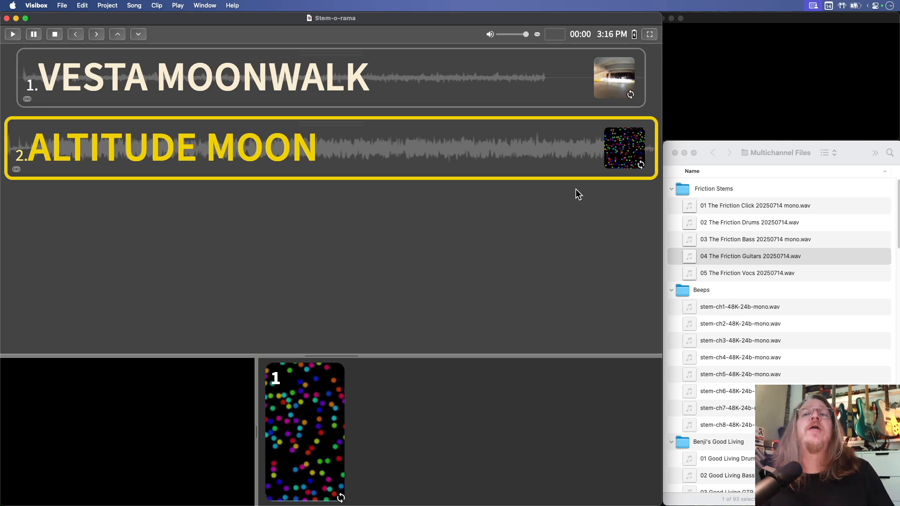
pyautogui.moveTo(637, 151)
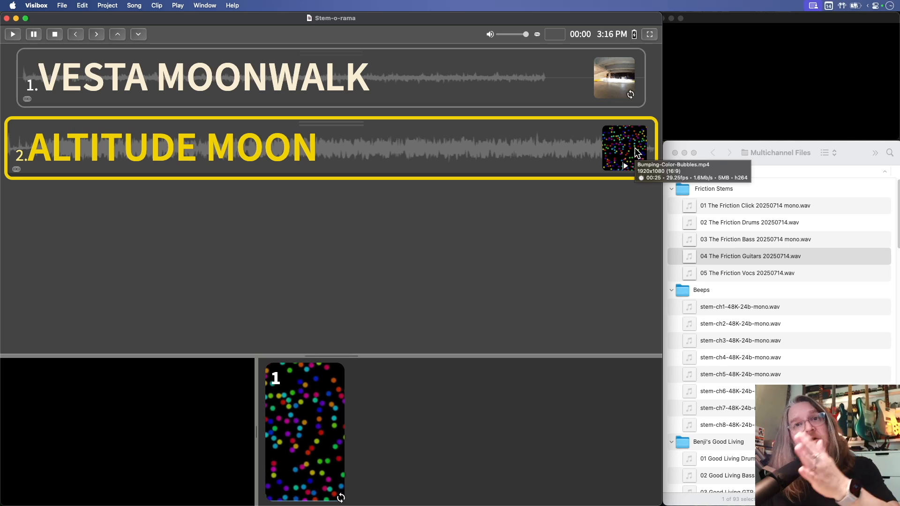
pyautogui.click(636, 151)
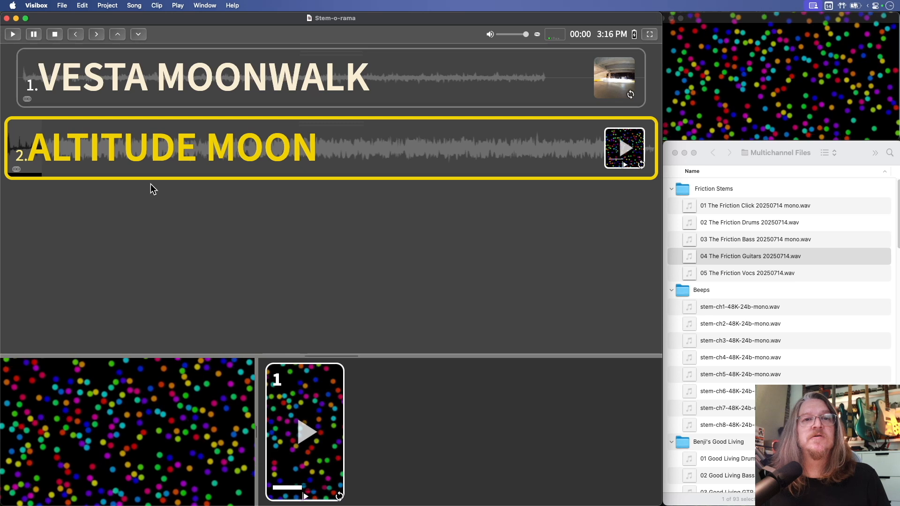
# Skip ahead in the Altitude Moon audio and view the available audio output devices without changing the selection.
pyautogui.click(140, 174)
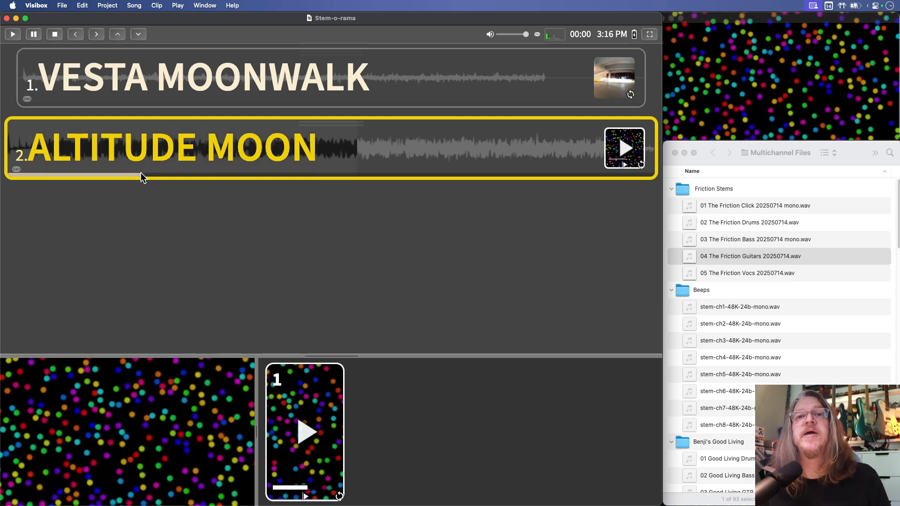
pyautogui.click(552, 36)
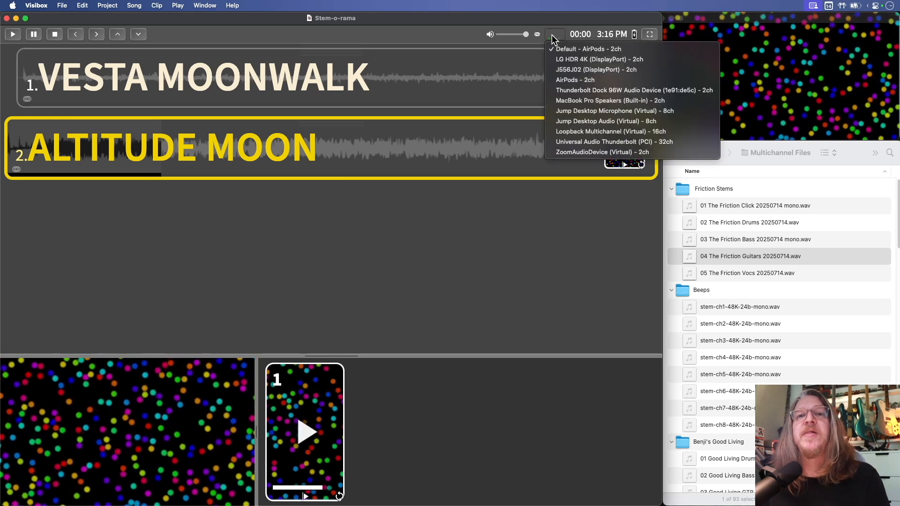
pyautogui.click(552, 36)
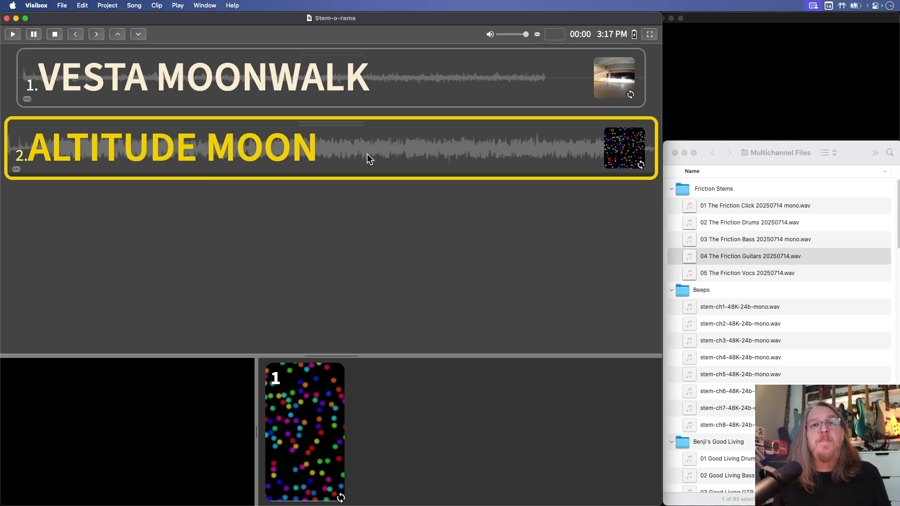
# Open the Visibox Support form, look over its fields, and close it without submitting.
pyautogui.click(238, 5)
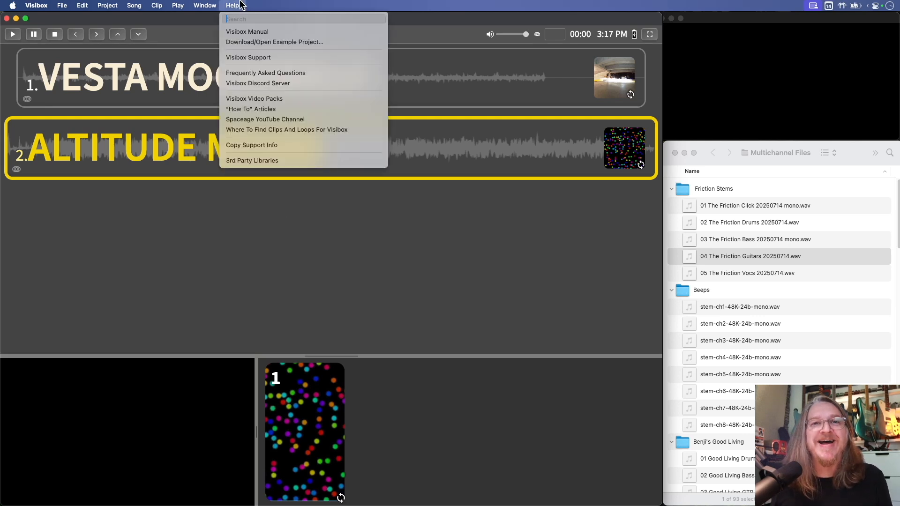
pyautogui.click(252, 58)
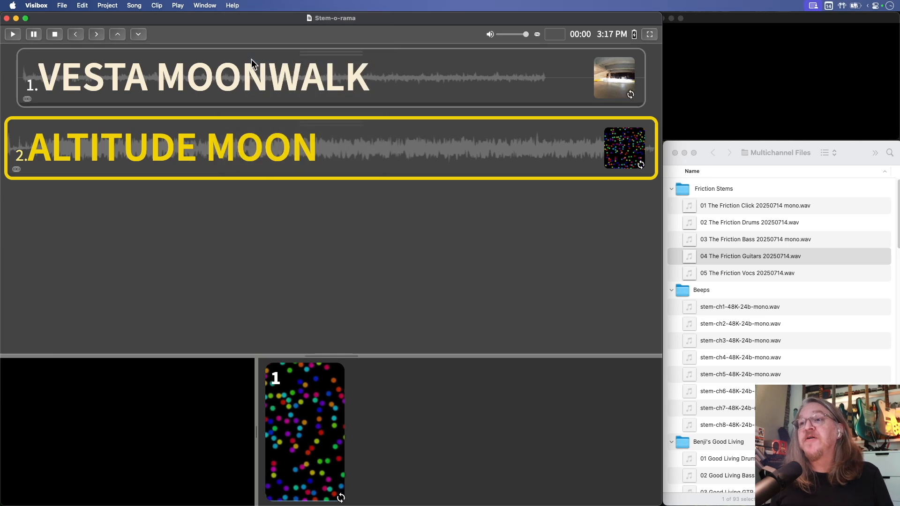
pyautogui.moveTo(398, 153); pyautogui.dragTo(342, 111)
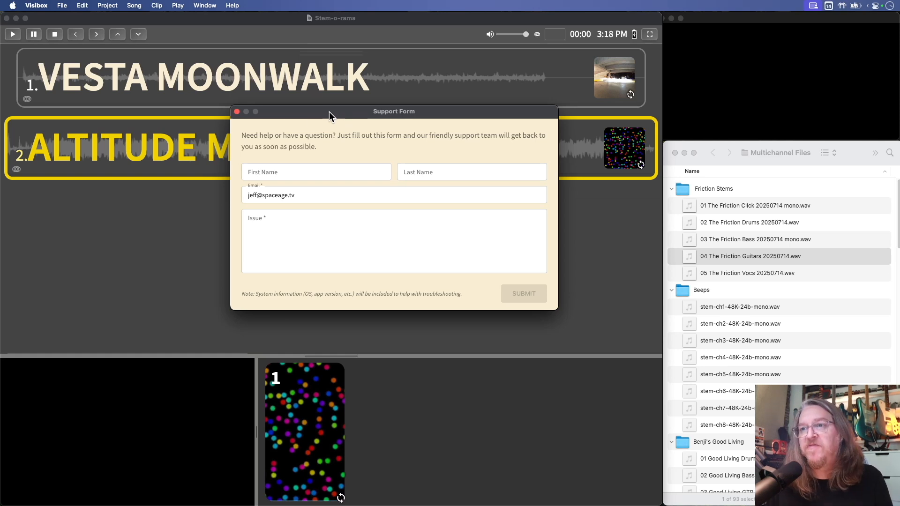
pyautogui.click(236, 111)
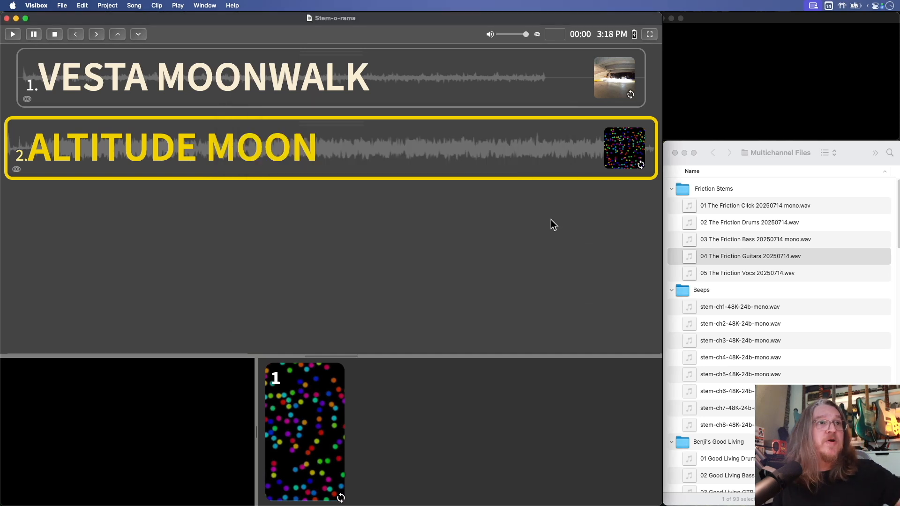
# Switch to the Visibox Manual in the browser, view version 3.4.0, and return to version 3.5.0.
pyautogui.hotkey('ctrl', 'Right')
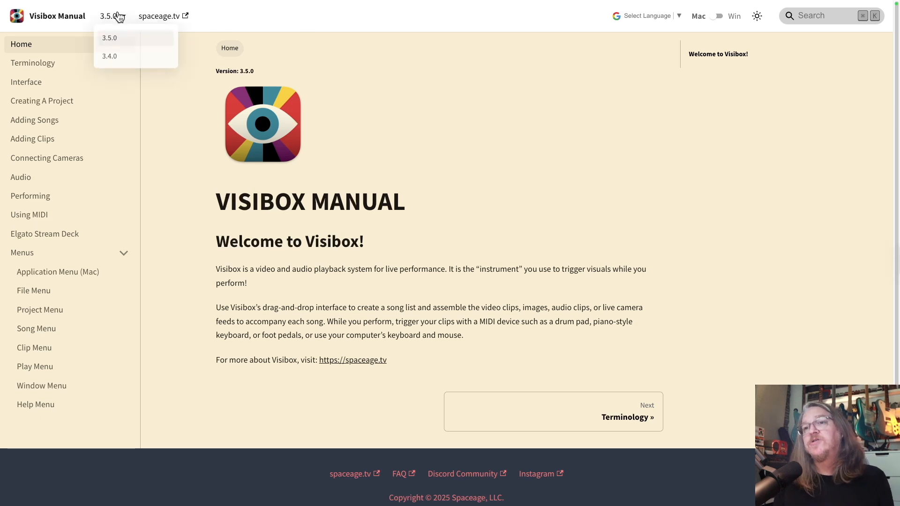
pyautogui.moveTo(116, 18)
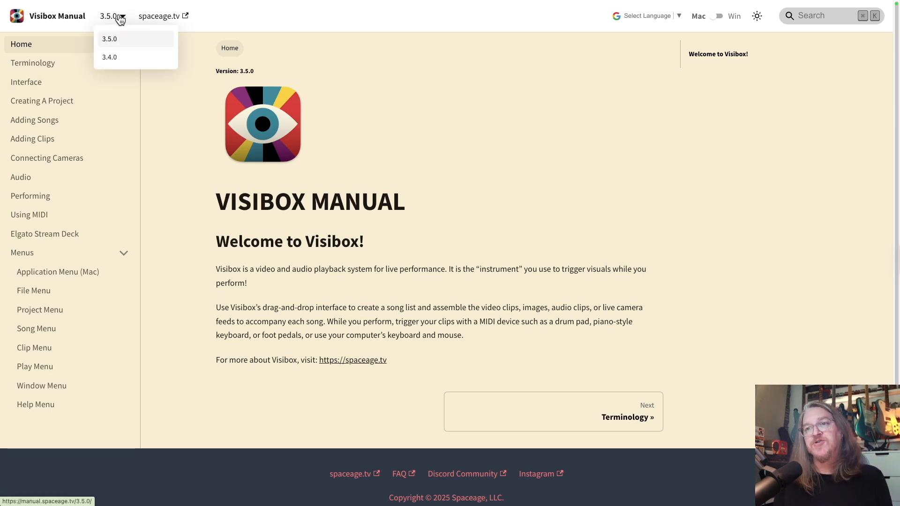
pyautogui.click(116, 62)
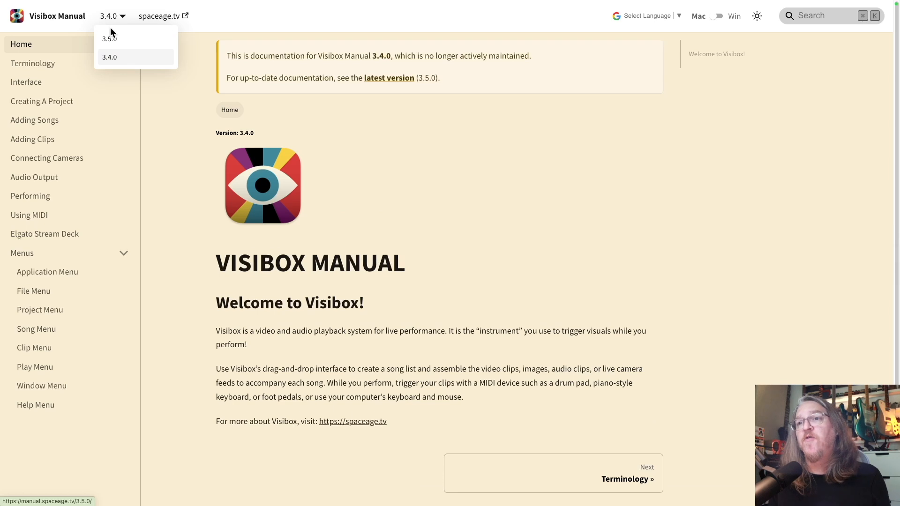
pyautogui.click(112, 40)
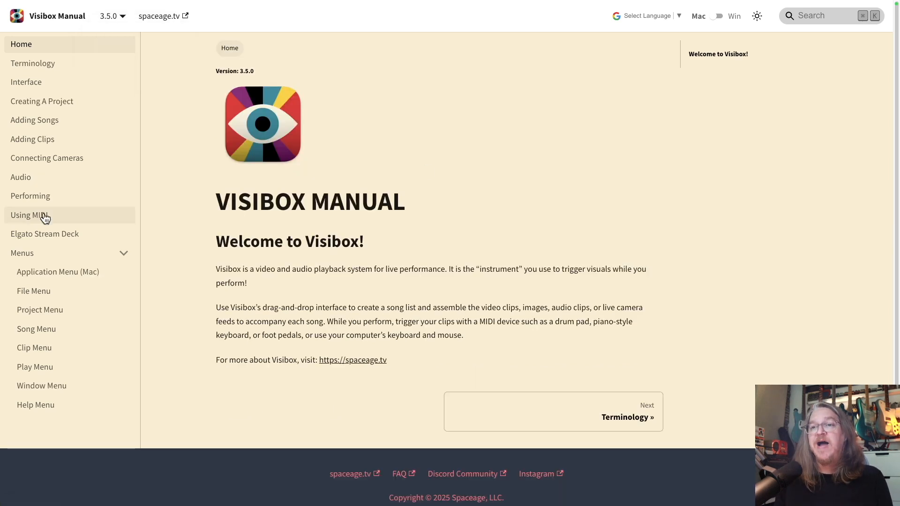
# Open the manual's Audio page and read through to the Mac and Windows configuration sections.
pyautogui.click(25, 181)
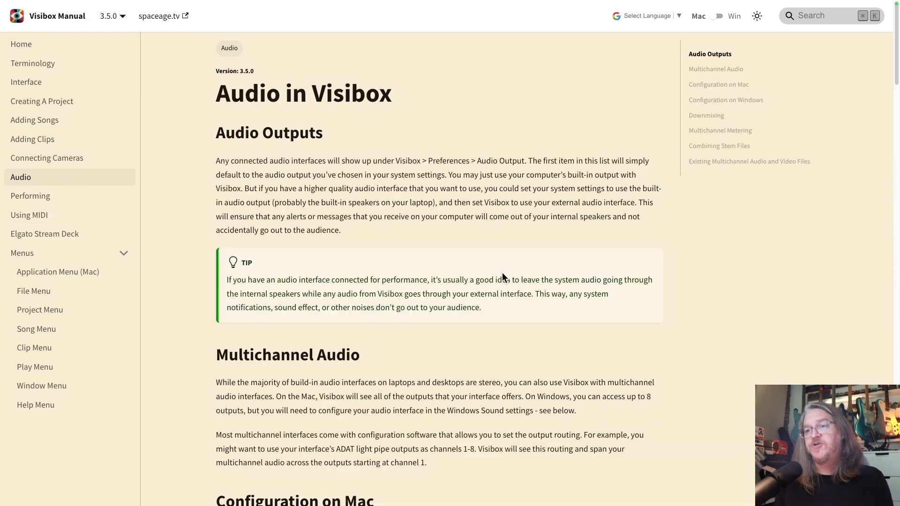
pyautogui.scroll(-2, 502, 274)
pyautogui.scroll(-7, 502, 274)
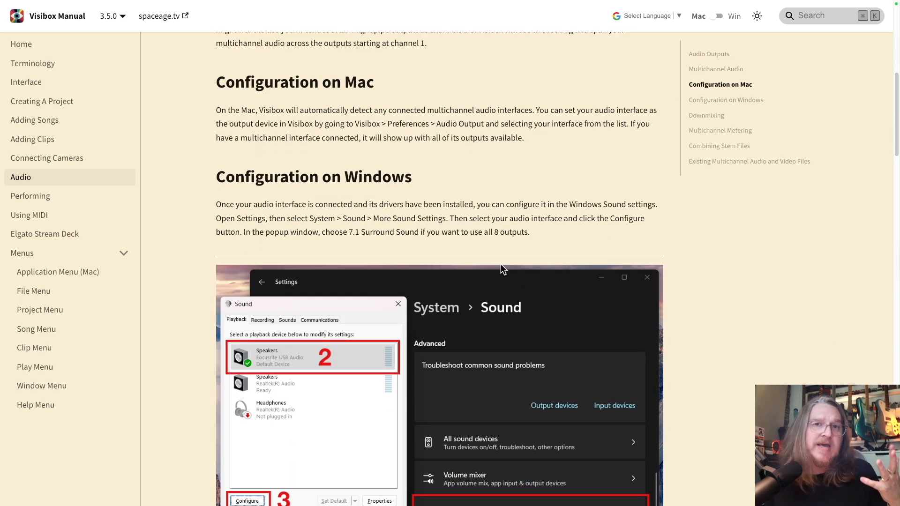
# Read on through the Audio page from the Windows configuration past Downmixing and Multichannel Metering to the Combining Stem Files instructions.
pyautogui.scroll(-15, 663, 235)
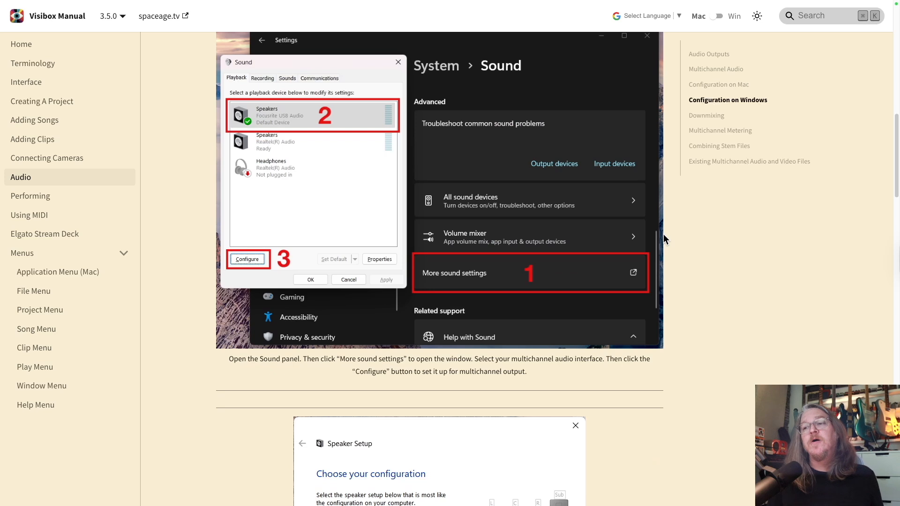
pyautogui.scroll(-4, 663, 239)
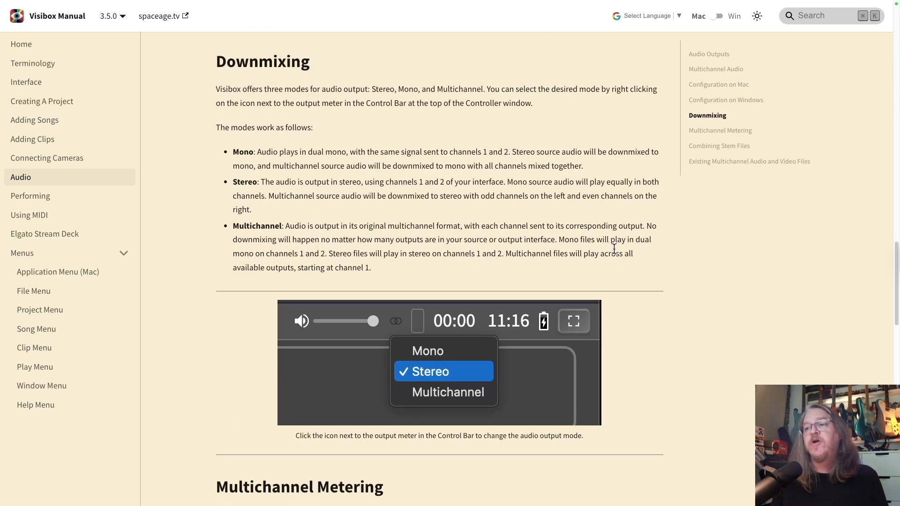
pyautogui.scroll(-15, 614, 248)
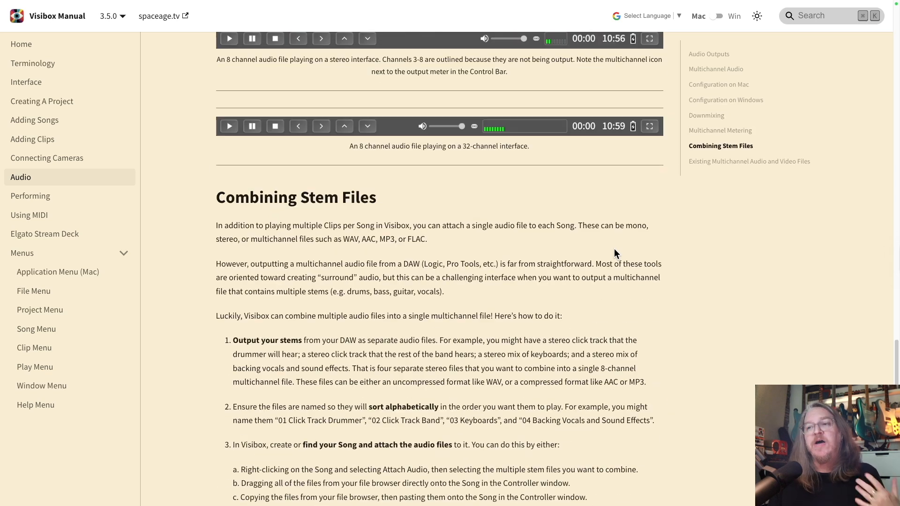
pyautogui.scroll(-3, 614, 248)
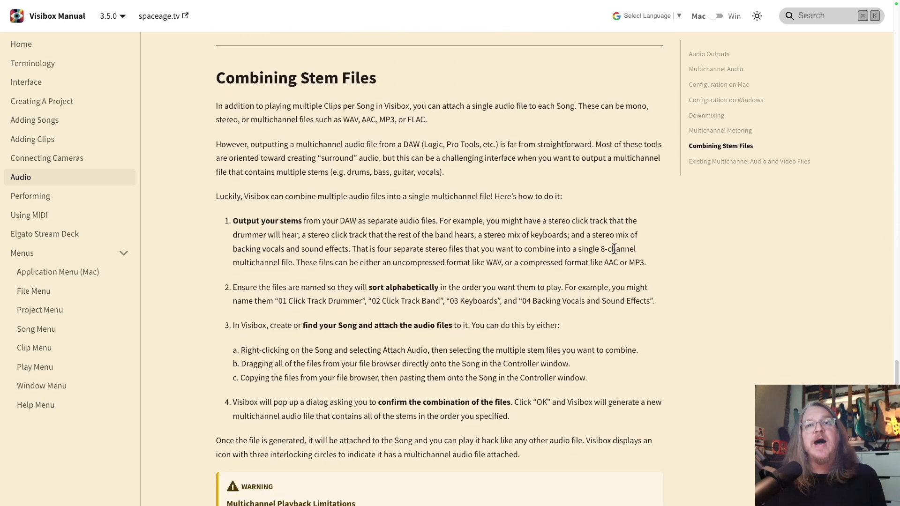
pyautogui.scroll(-2, 615, 249)
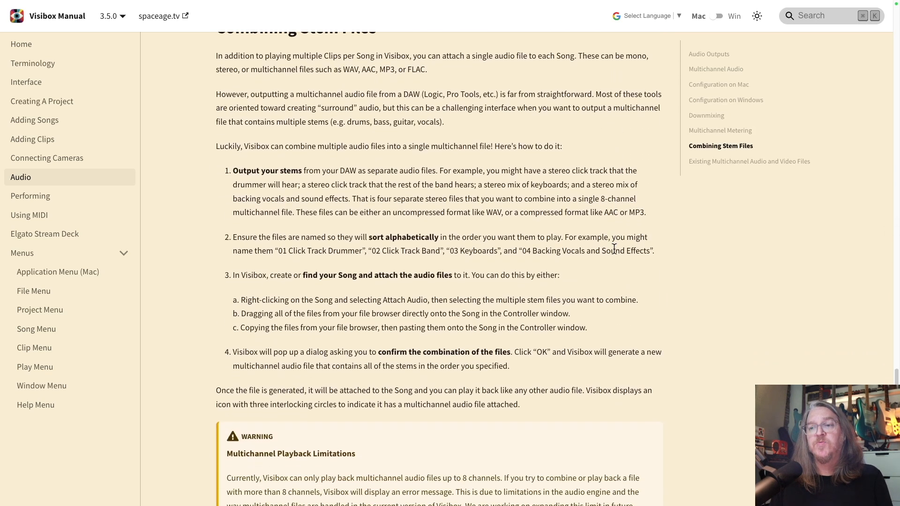
pyautogui.click(803, 15)
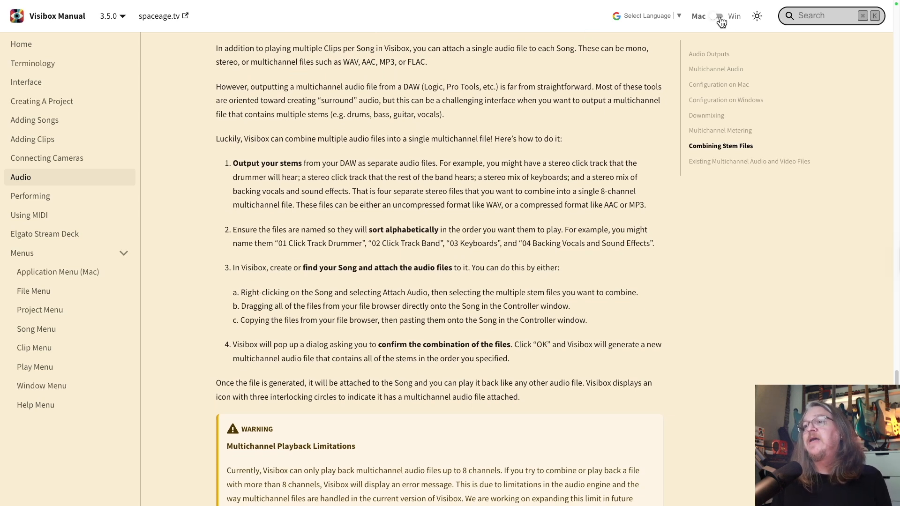
# Open the manual's Project Menu page, look through its Windows version, and return to the Mac version.
pyautogui.click(41, 311)
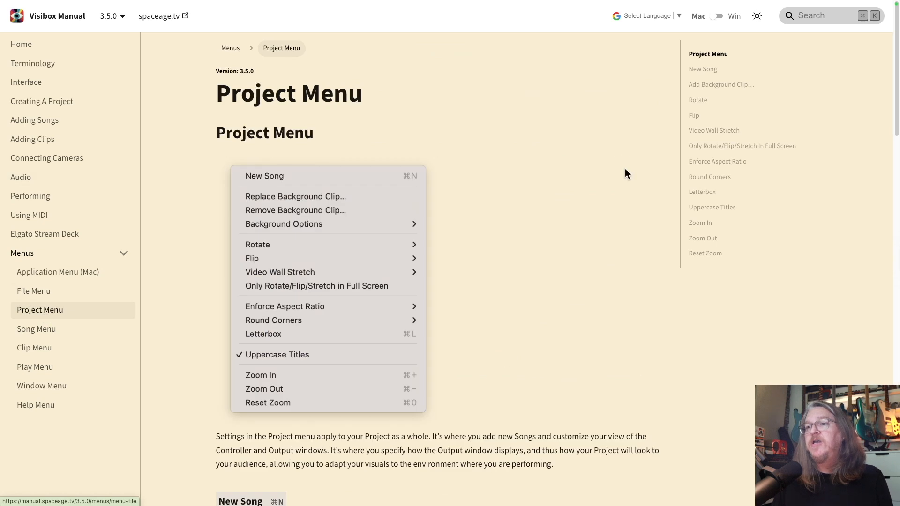
pyautogui.click(720, 17)
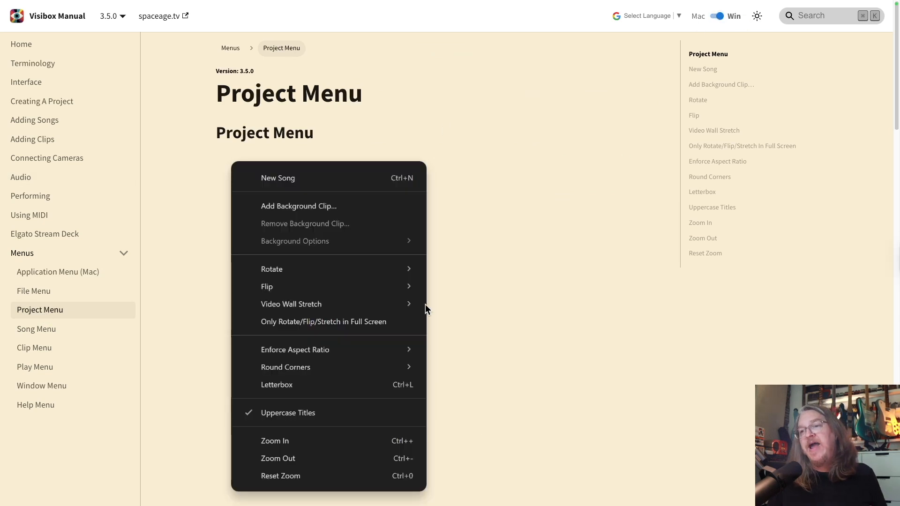
pyautogui.scroll(-8, 599, 293)
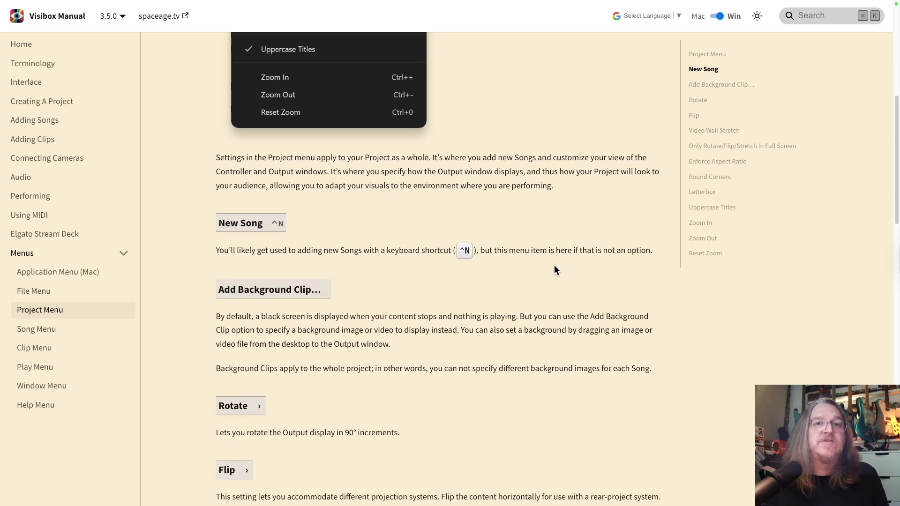
pyautogui.scroll(8, 533, 258)
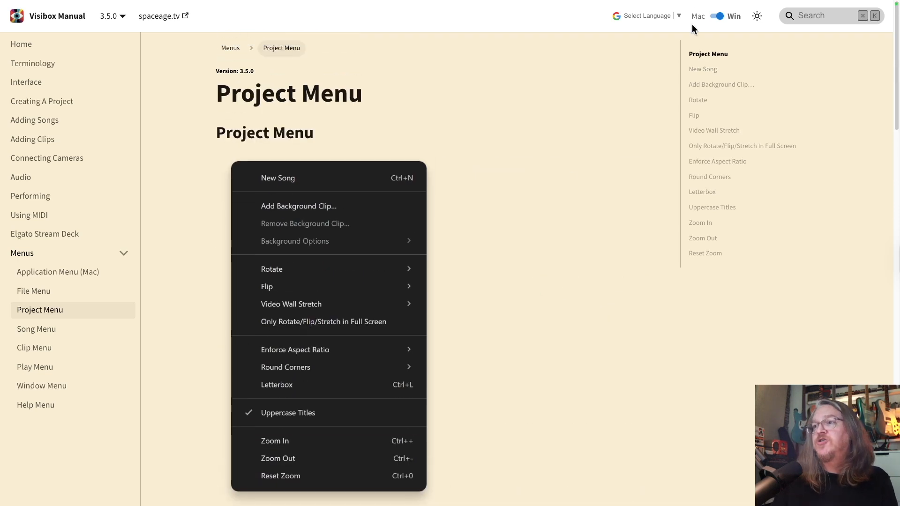
pyautogui.click(707, 13)
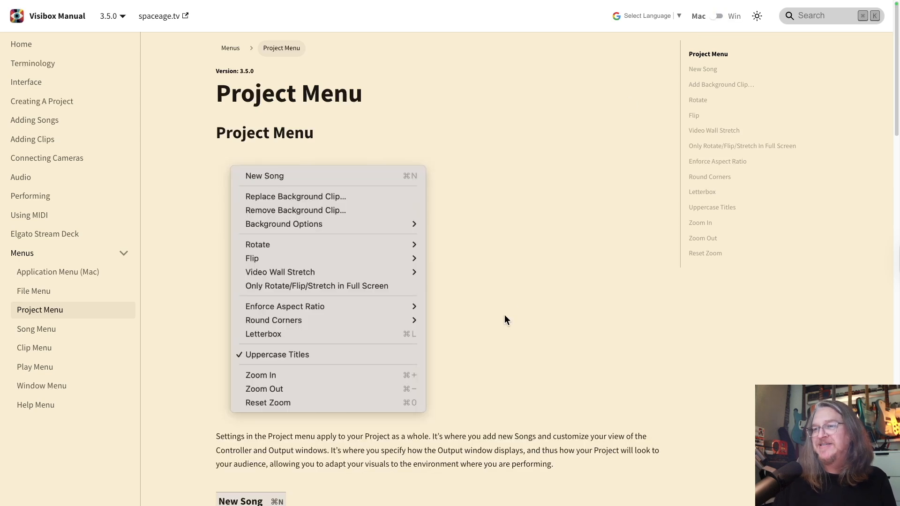
# Switch the manual from the light to the dark colour theme.
pyautogui.press('super+a')
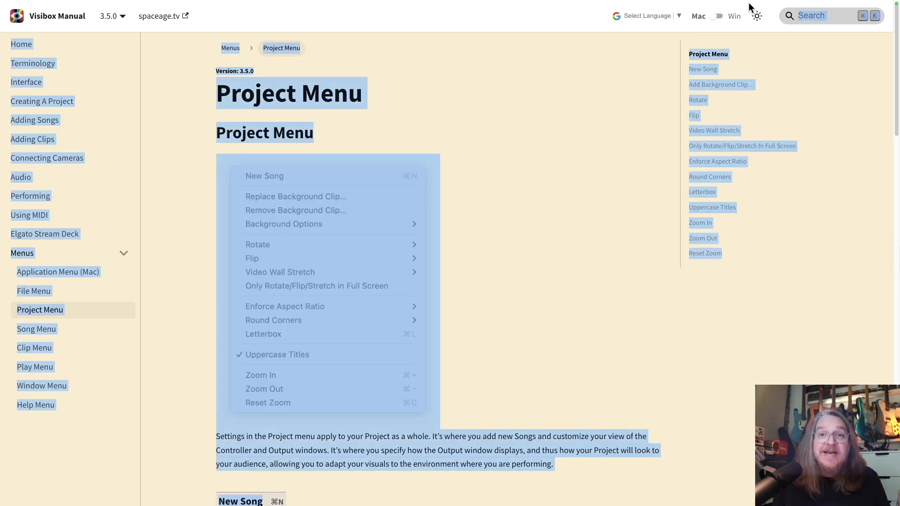
pyautogui.click(527, 208)
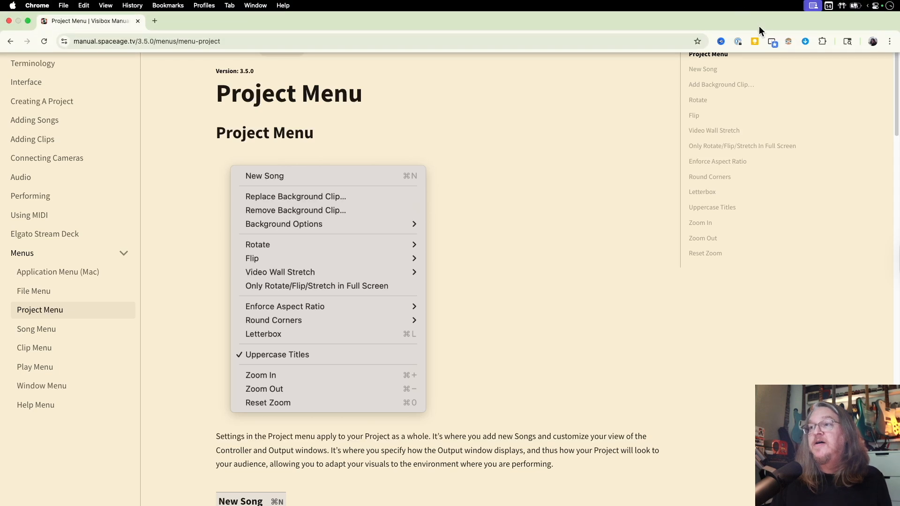
pyautogui.click(757, 16)
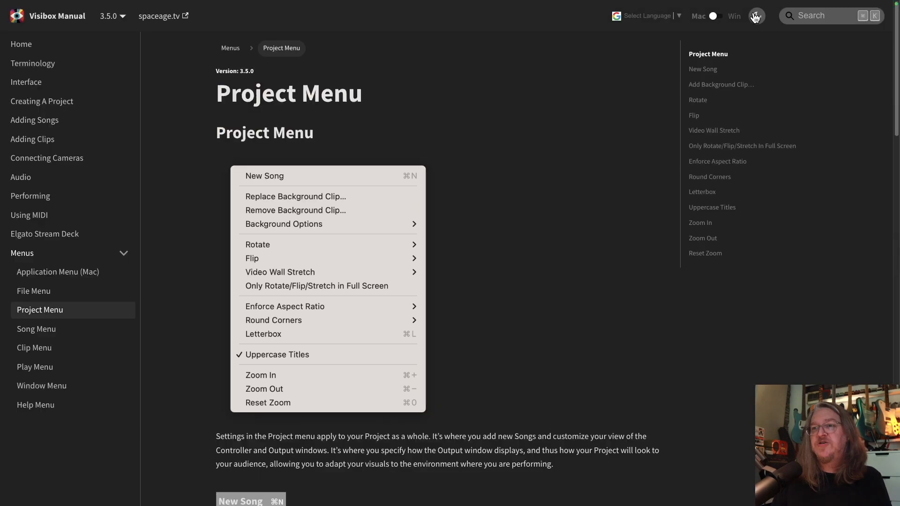